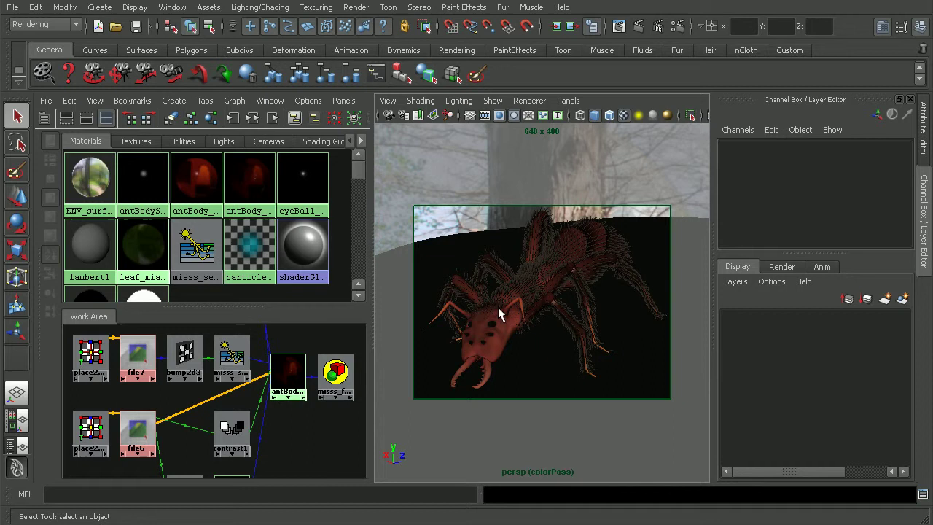
# - List the render layers mattePass, occlusionPass, colorPass and masterLayer in the Layer Editor
pyautogui.click(770, 261)
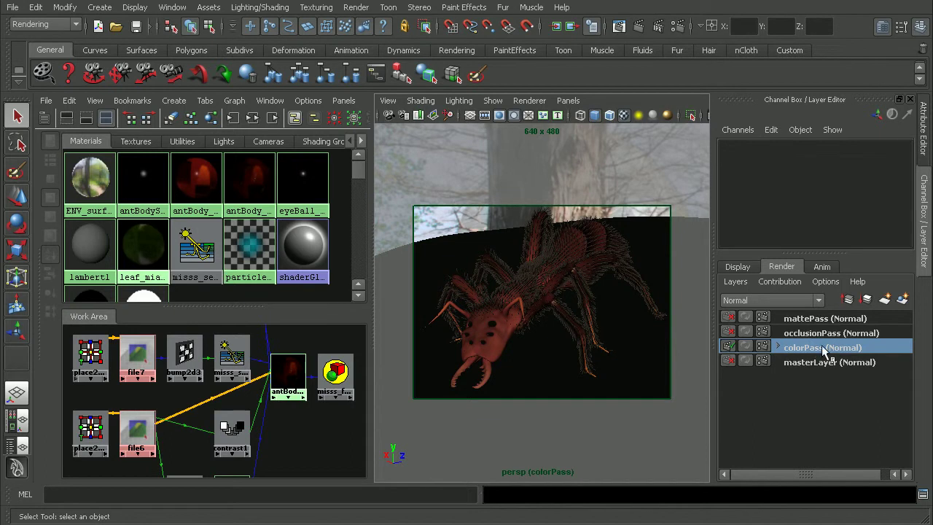
# - Create the first Custom Color render pass from colorPass's Render Settings Passes tab
pyautogui.click(678, 27)
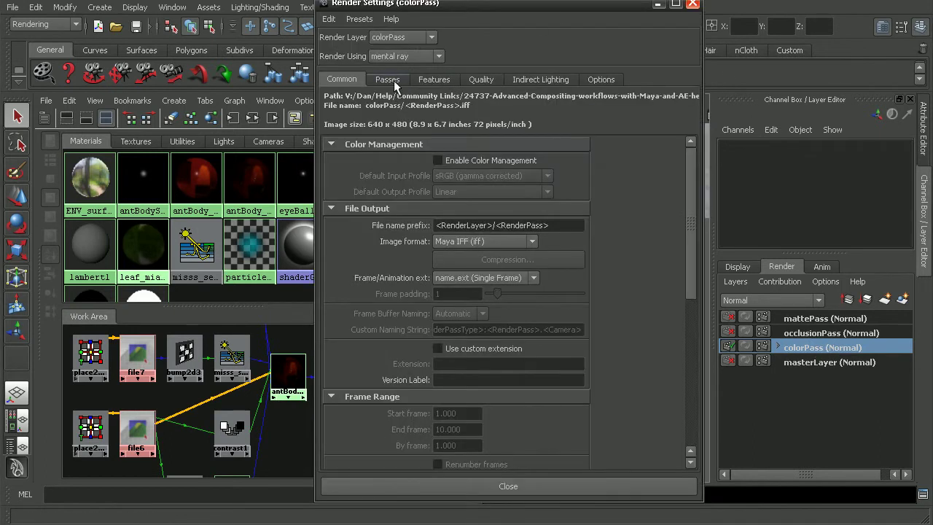
pyautogui.click(393, 82)
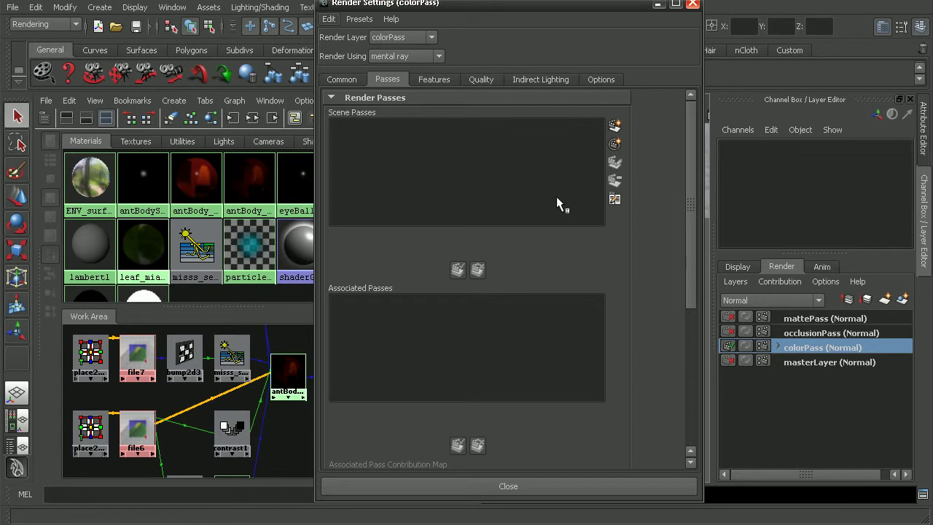
pyautogui.click(615, 126)
pyautogui.moveTo(491, 197); pyautogui.dragTo(494, 75)
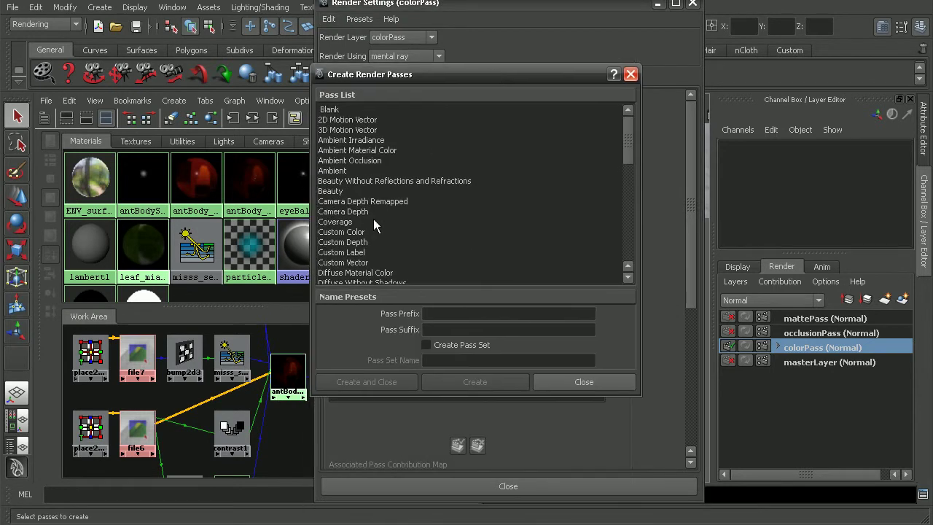
pyautogui.click(352, 233)
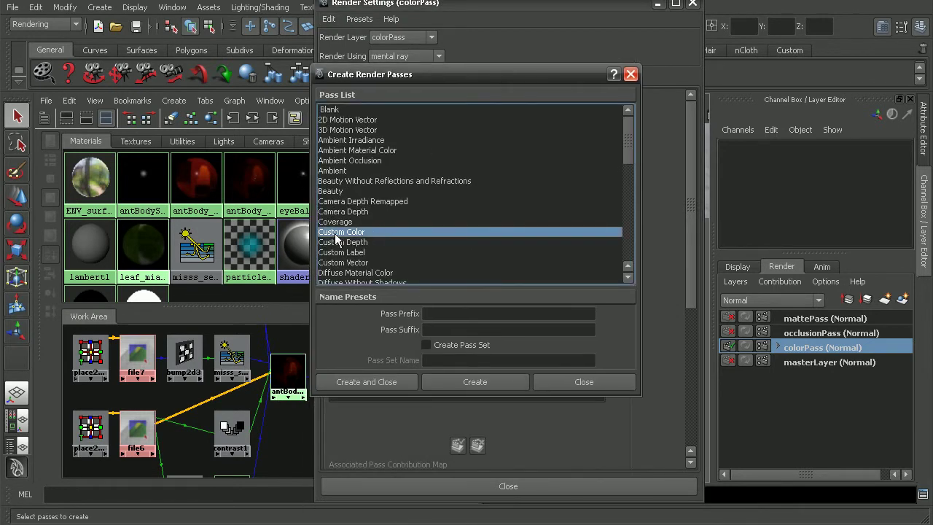
pyautogui.click(476, 381)
# - Add two more Custom Color passes, customColor1 and customColor2, and select all three
pyautogui.moveTo(374, 74); pyautogui.dragTo(597, 73)
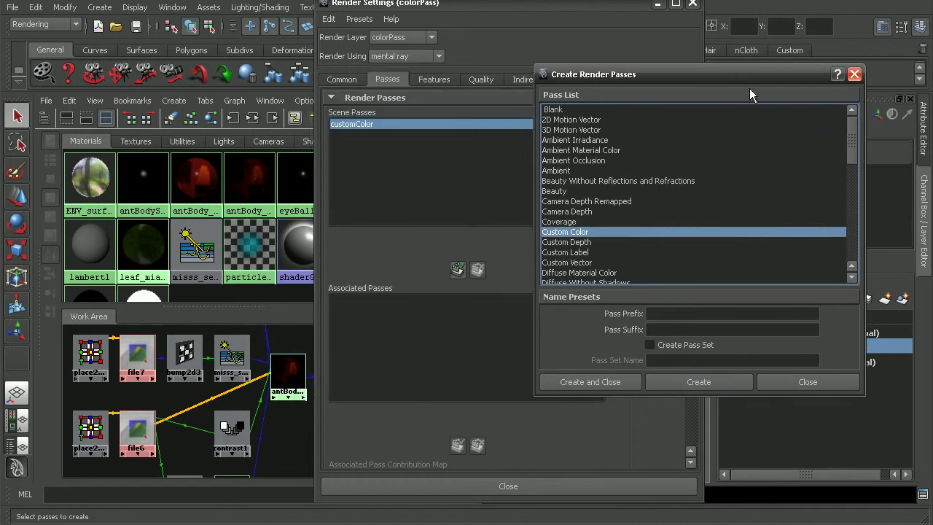
pyautogui.click(700, 385)
pyautogui.click(714, 384)
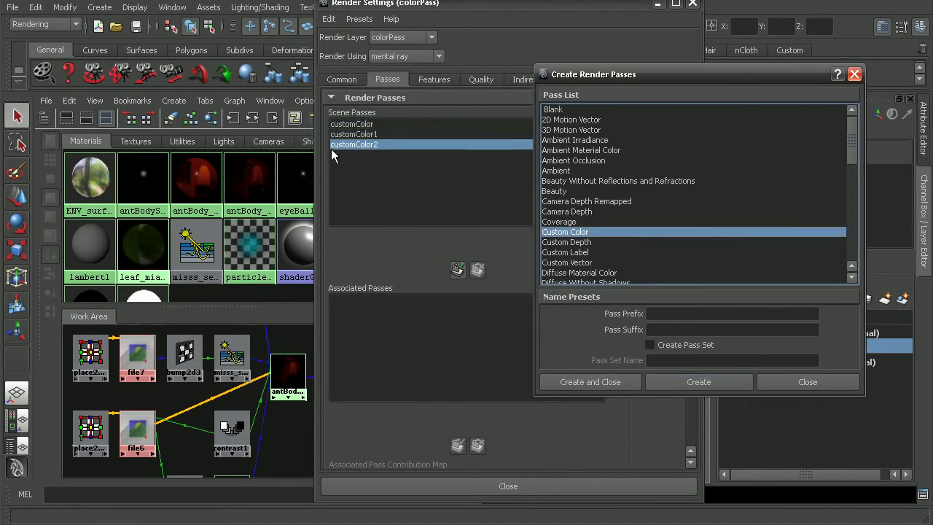
pyautogui.click(807, 381)
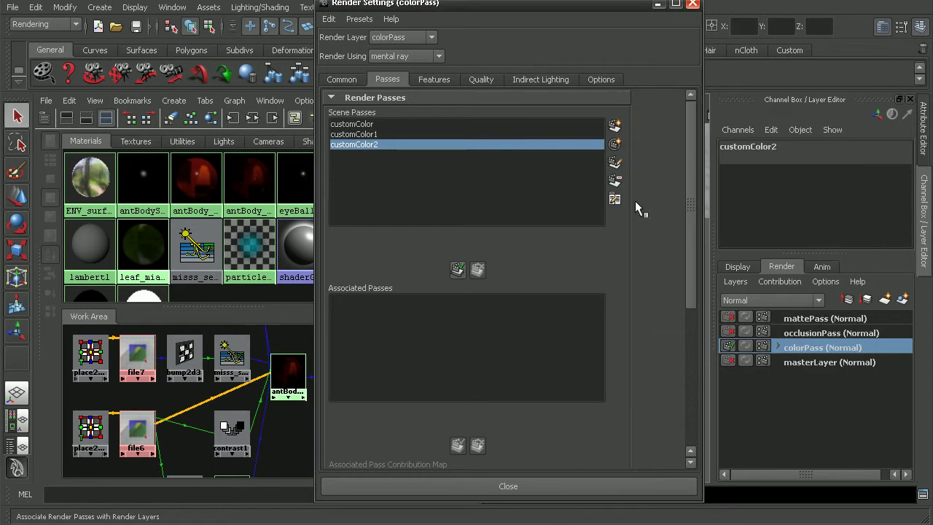
pyautogui.click(365, 129)
pyautogui.click(368, 135)
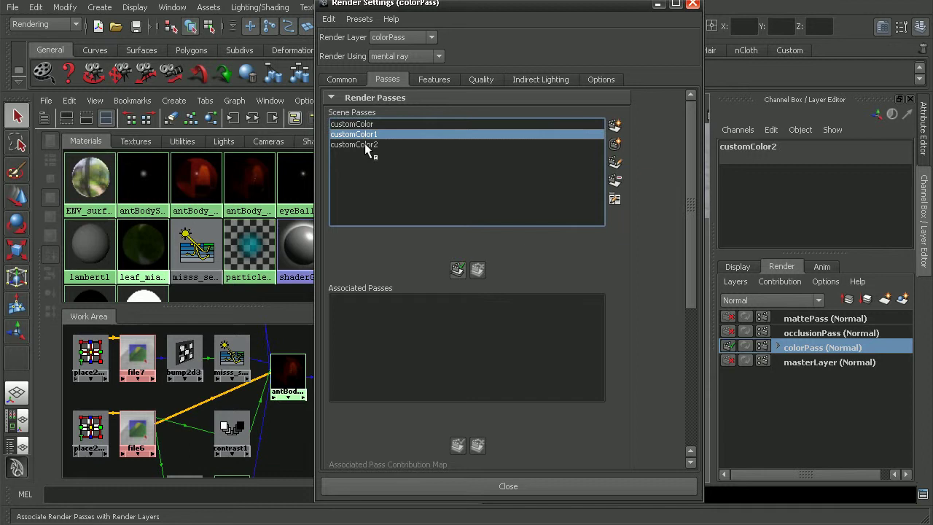
pyautogui.click(369, 145)
pyautogui.moveTo(471, 14); pyautogui.dragTo(318, 12)
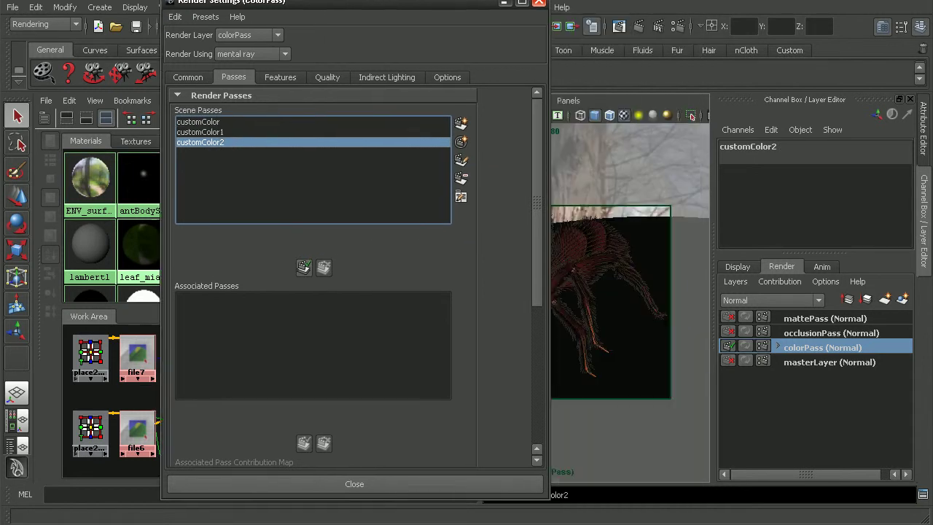
# - Rename the customColor pass to ant_backScatter
pyautogui.click(219, 122)
pyautogui.doubleClick(219, 123)
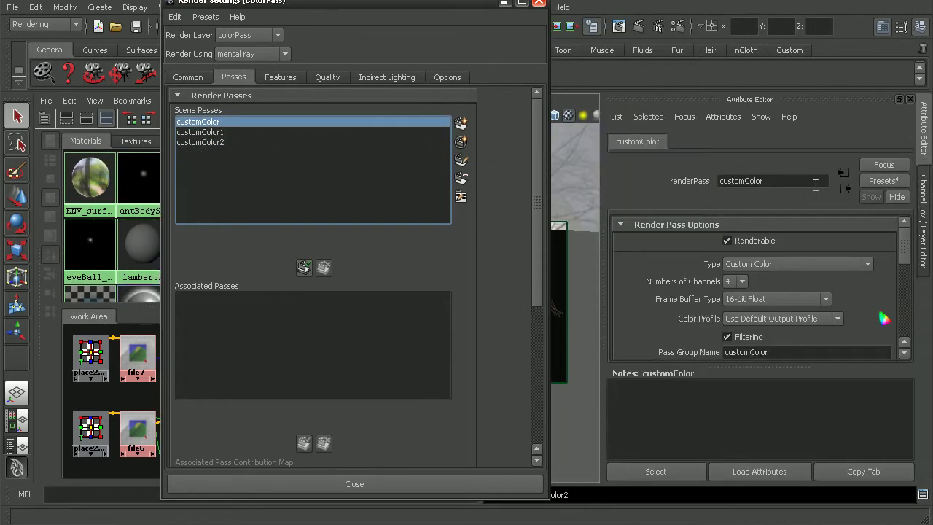
pyautogui.write('ant_back')
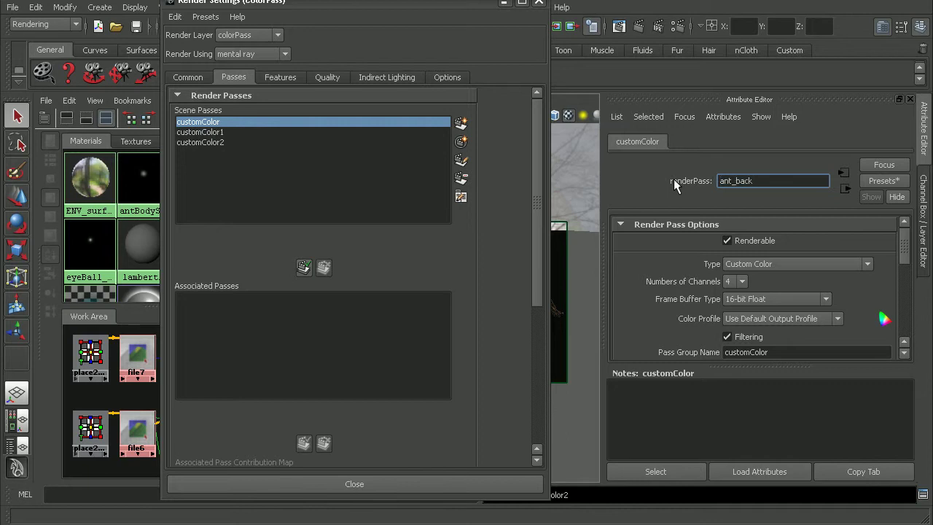
pyautogui.write('Scatter')
pyautogui.press('Return')
# - Rename the customColor1 pass to ant_frontScatter
pyautogui.click(222, 134)
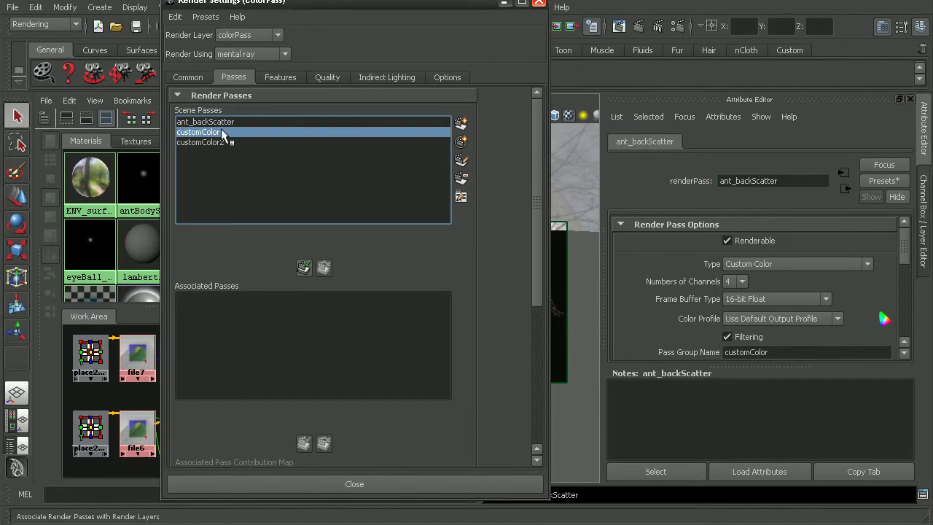
pyautogui.click(703, 181)
pyautogui.write('ant')
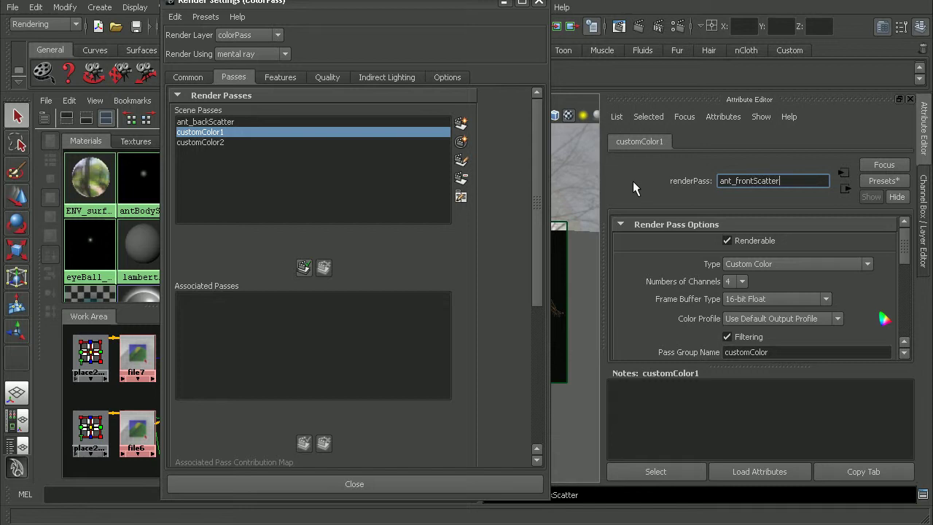
pyautogui.press('Return')
# - Rename the customColor2 pass to ant_diffuse
pyautogui.click(260, 142)
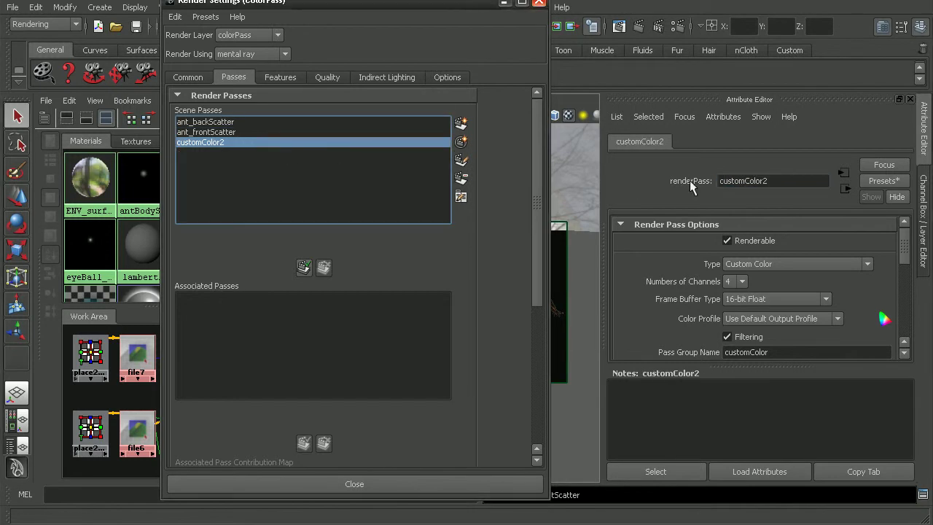
pyautogui.click(693, 183)
pyautogui.write('ant')
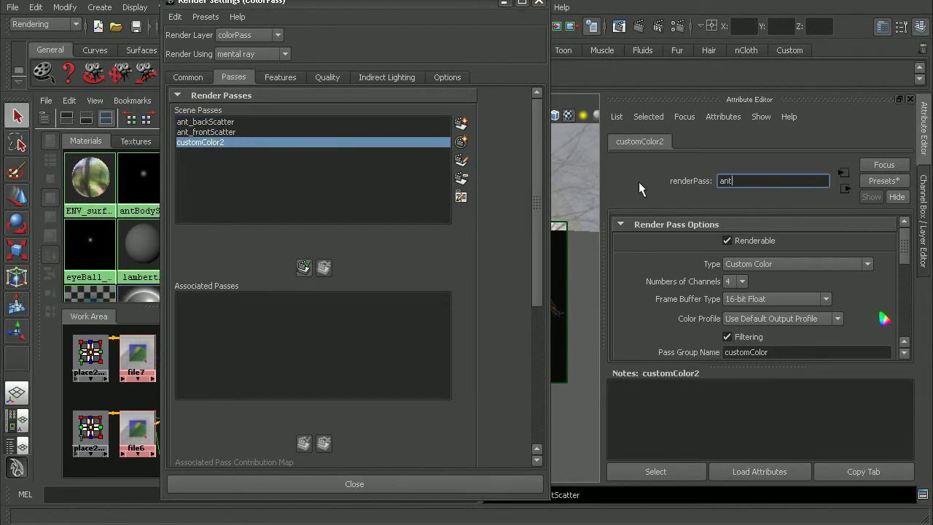
pyautogui.write('_diffuse')
pyautogui.press('Return')
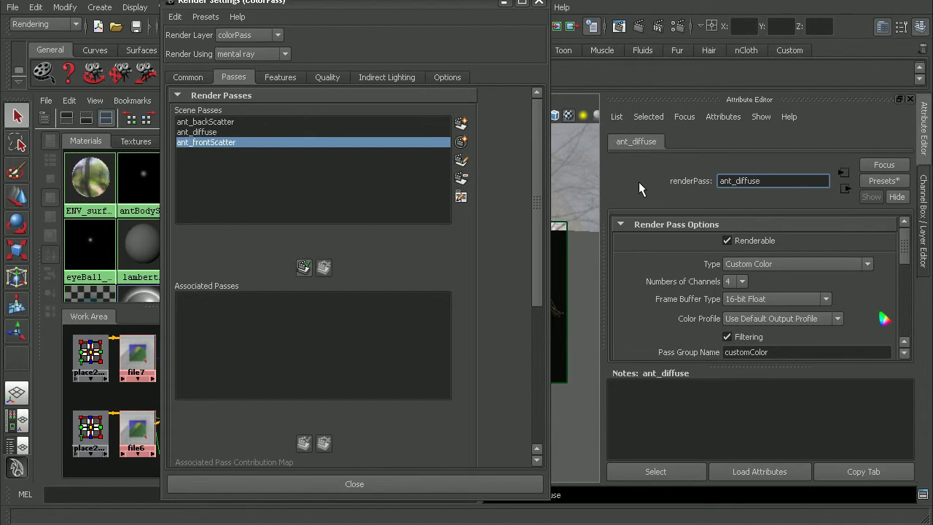
# - Associate the three ant passes with the colorPass render layer
pyautogui.moveTo(336, 0); pyautogui.dragTo(561, 6)
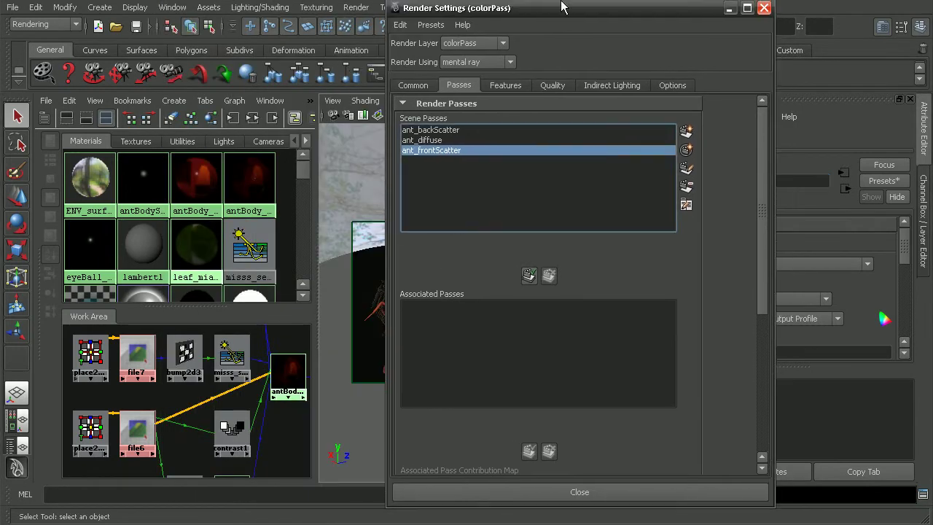
pyautogui.moveTo(458, 152); pyautogui.dragTo(451, 135)
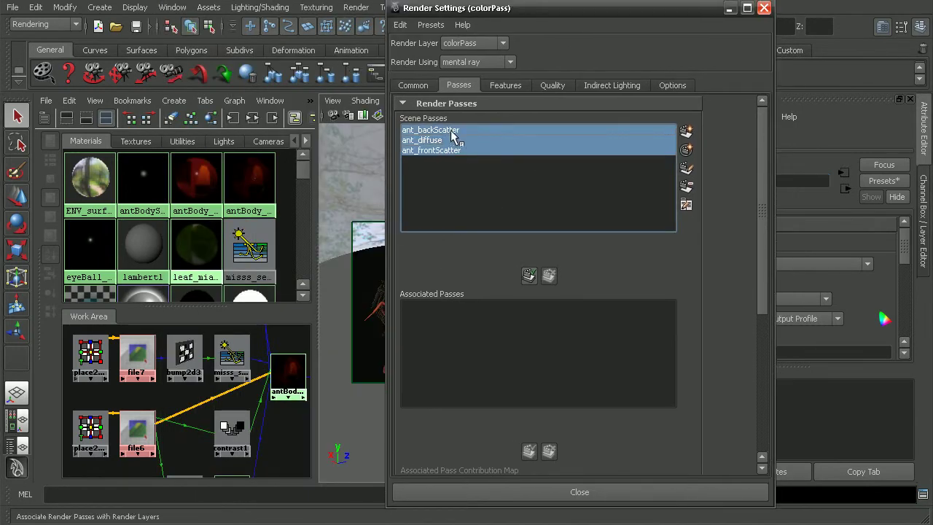
pyautogui.click(529, 275)
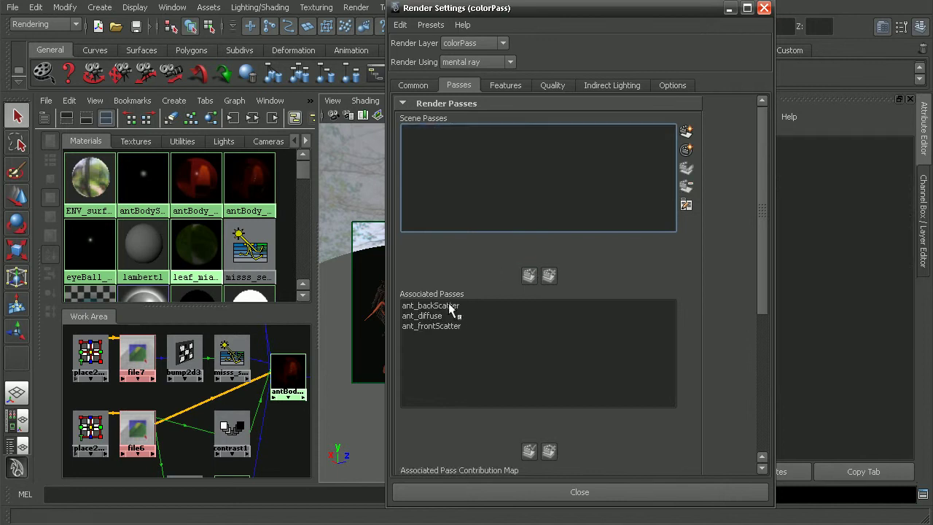
pyautogui.moveTo(543, 9); pyautogui.dragTo(418, 4)
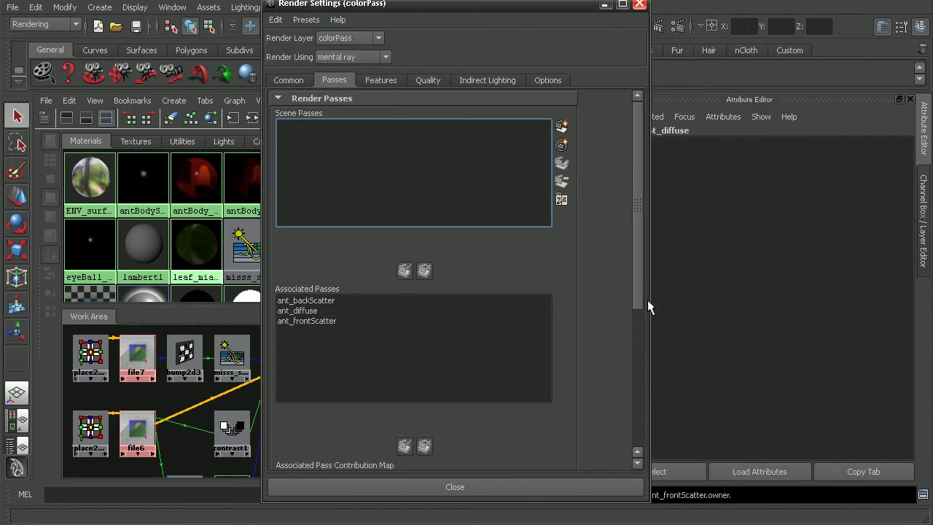
# - Add the three associated ant passes to colorPass's ant_body1 contribution map
pyautogui.click(923, 223)
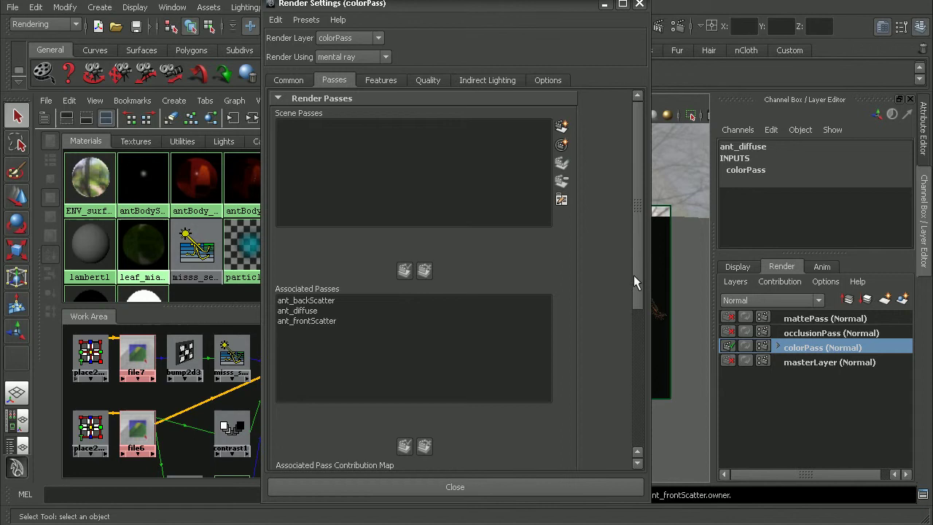
pyautogui.moveTo(638, 278); pyautogui.dragTo(640, 372)
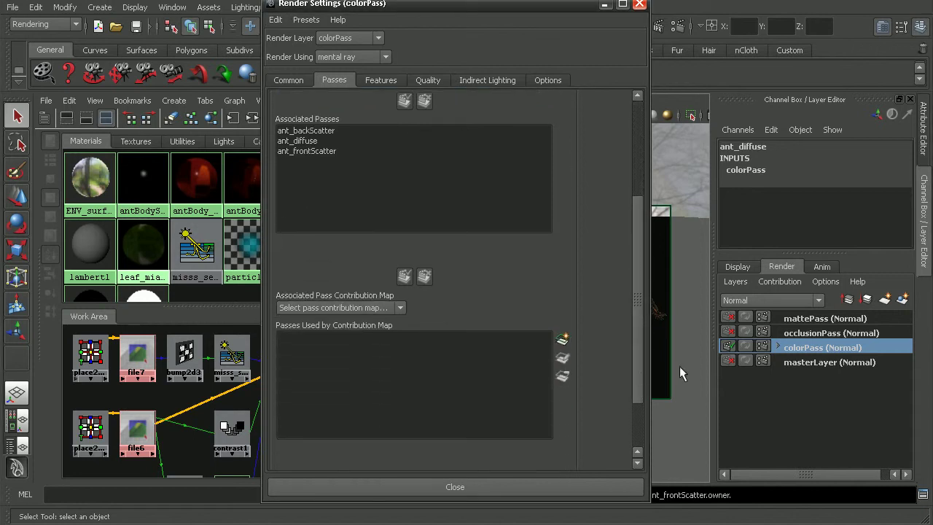
pyautogui.click(777, 347)
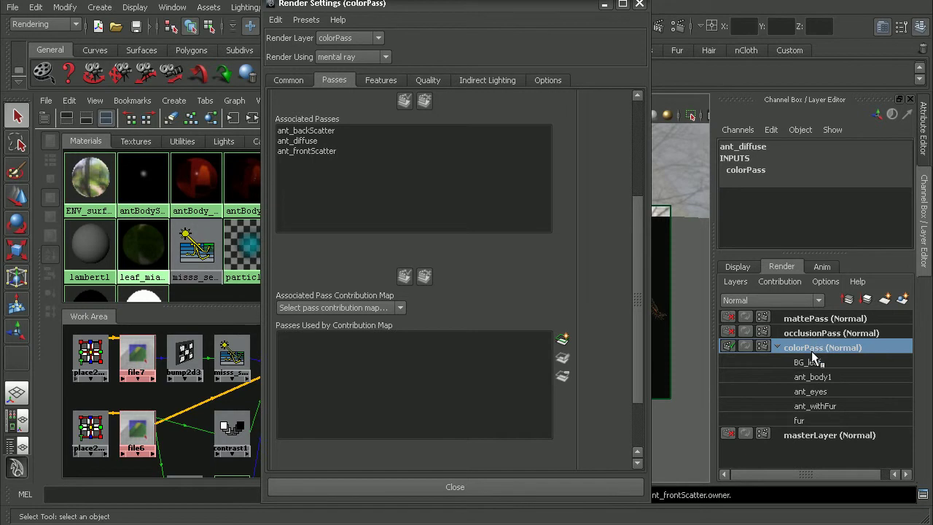
pyautogui.moveTo(331, 132); pyautogui.dragTo(326, 156)
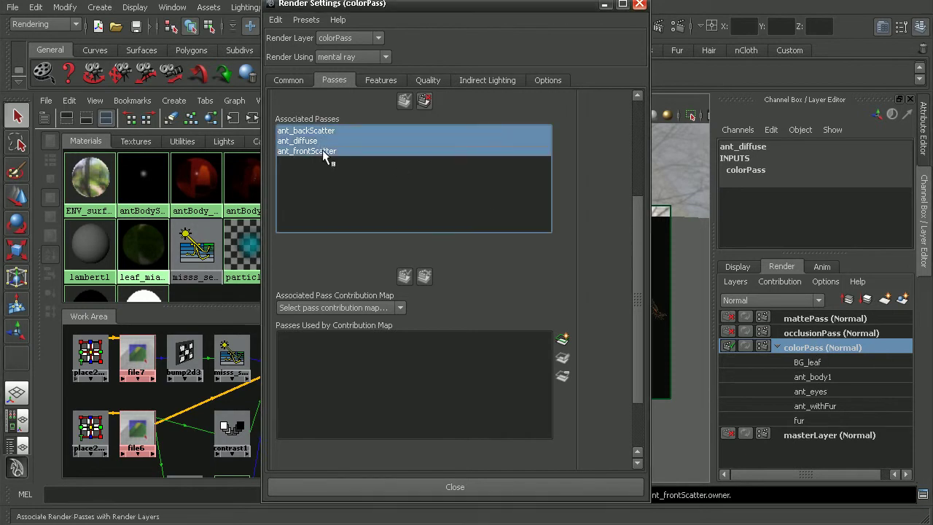
pyautogui.click(375, 308)
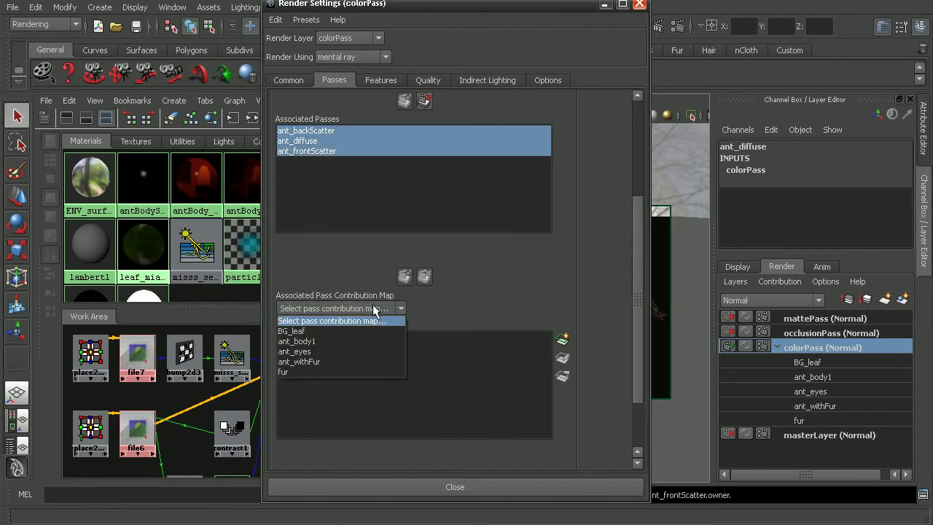
pyautogui.click(311, 348)
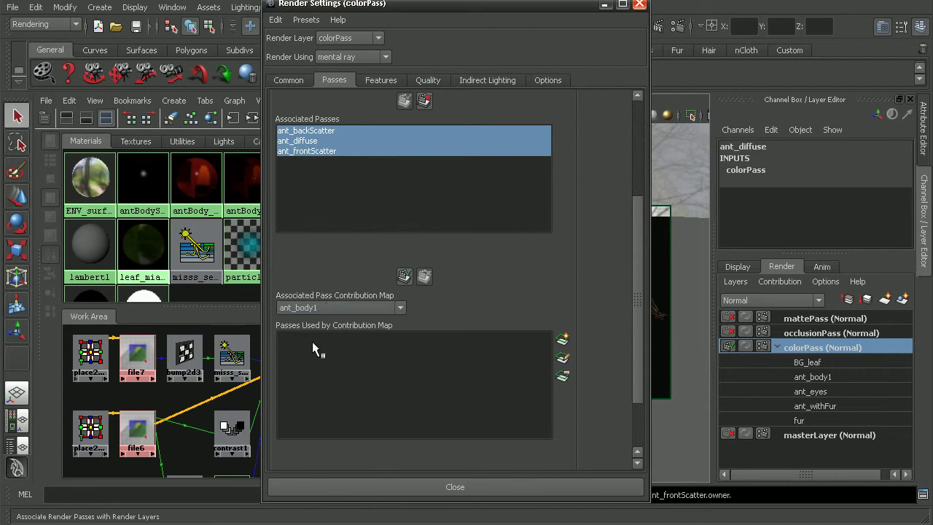
pyautogui.click(407, 275)
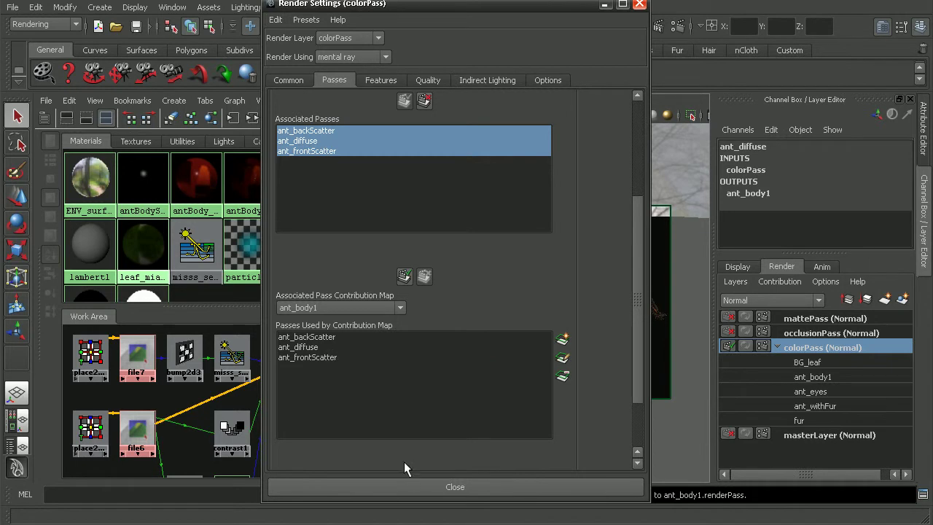
# - Create a mental ray Write To Color Buffer node beside the antBody shader network
pyautogui.click(413, 485)
pyautogui.scroll(-3, 328, 433)
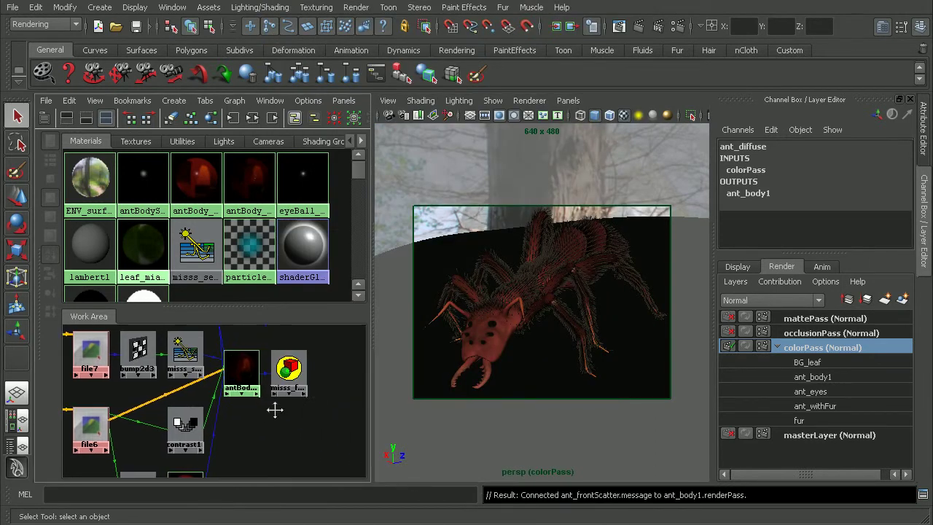
pyautogui.keyDown('alt'); pyautogui.moveTo(322, 413); pyautogui.dragTo(288, 410, button='middle'); pyautogui.keyUp('alt')
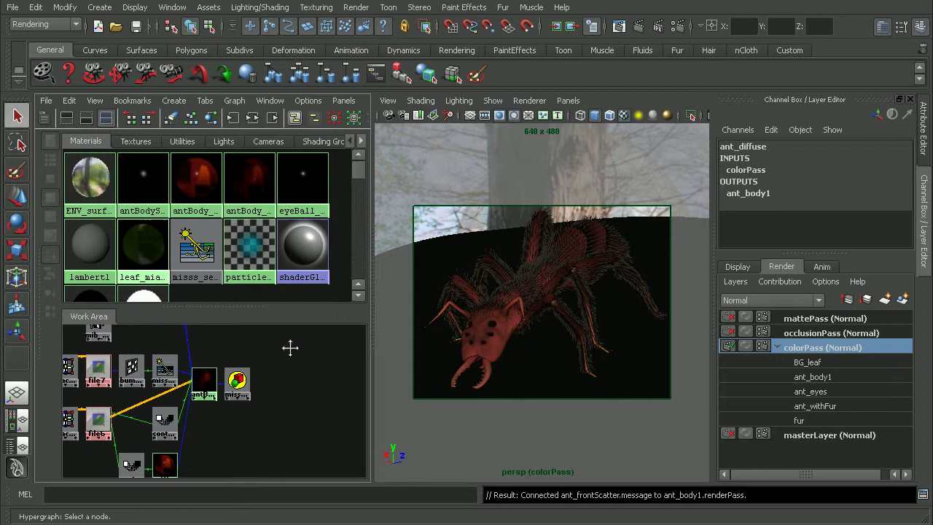
pyautogui.click(242, 174)
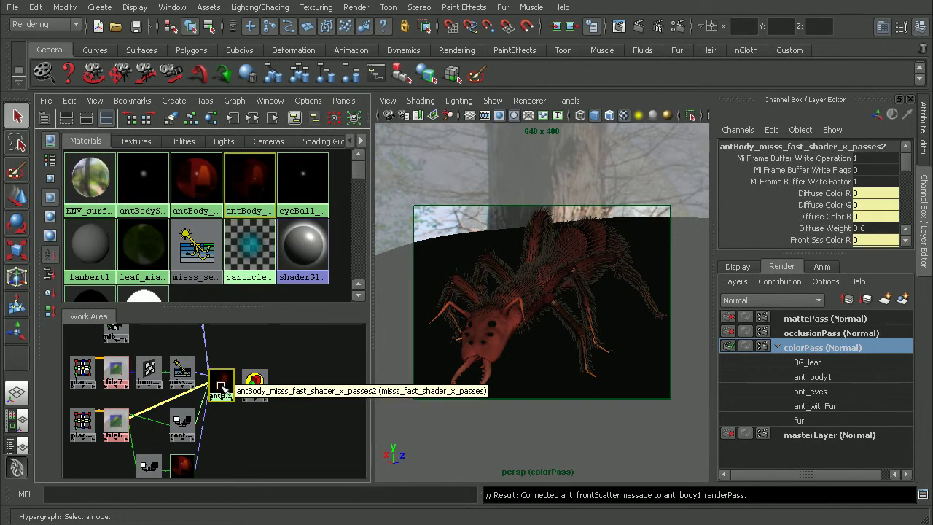
pyautogui.keyDown('alt'); pyautogui.moveTo(212, 379); pyautogui.dragTo(178, 388, button='middle'); pyautogui.keyUp('alt')
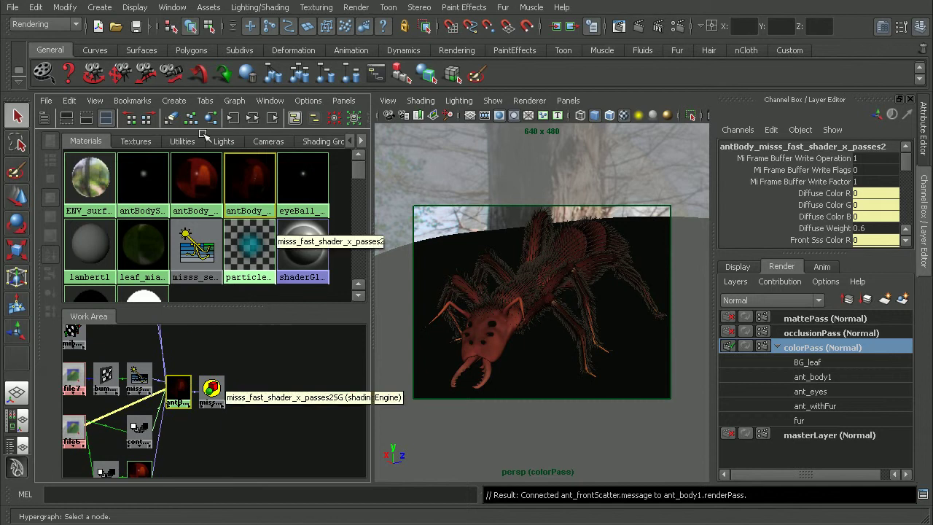
pyautogui.click(173, 100)
pyautogui.moveTo(245, 81)
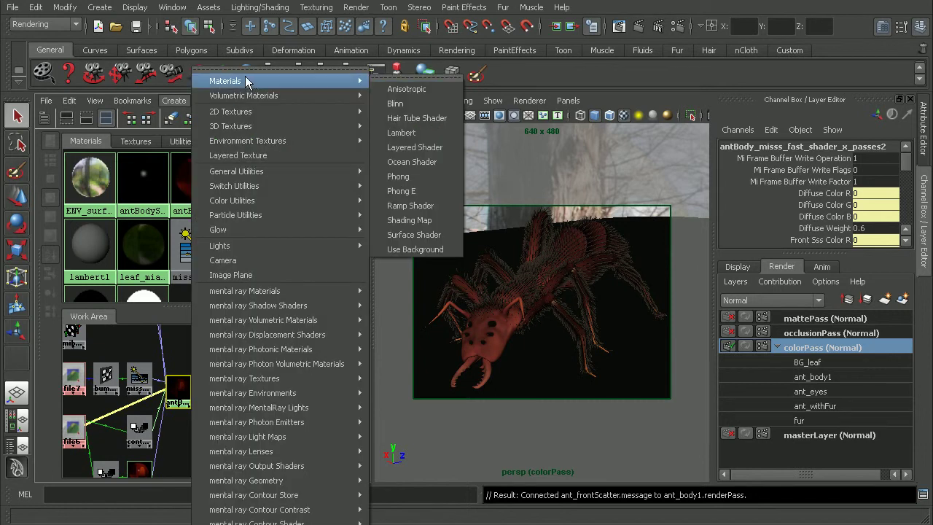
pyautogui.scroll(-3, 285, 65)
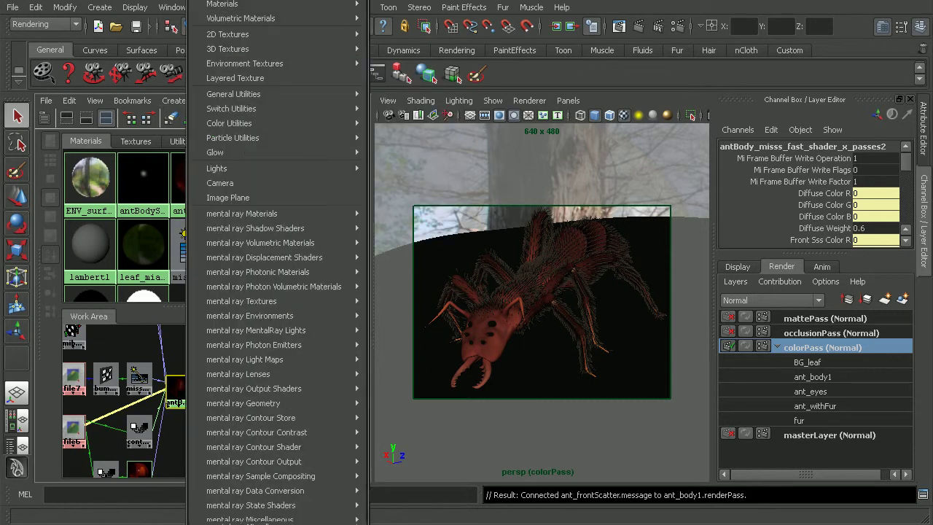
pyautogui.scroll(-3, 284, 61)
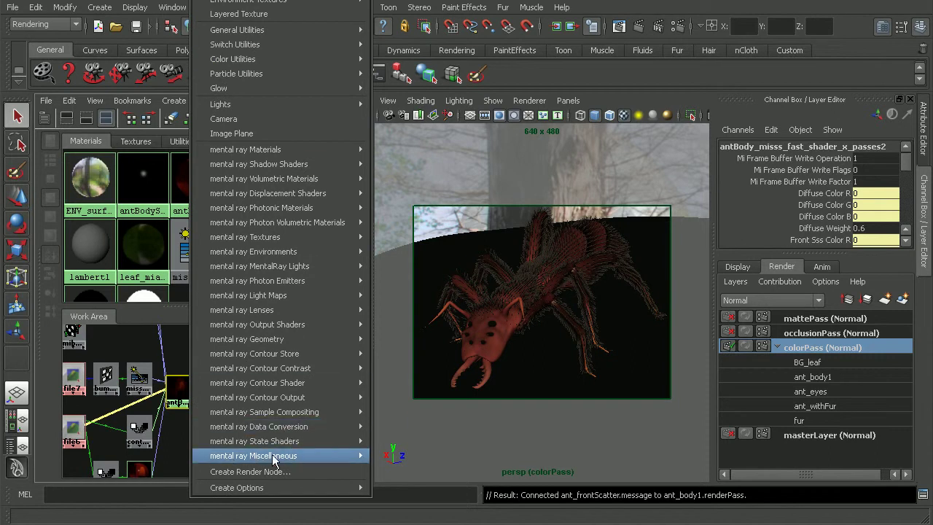
pyautogui.moveTo(274, 457)
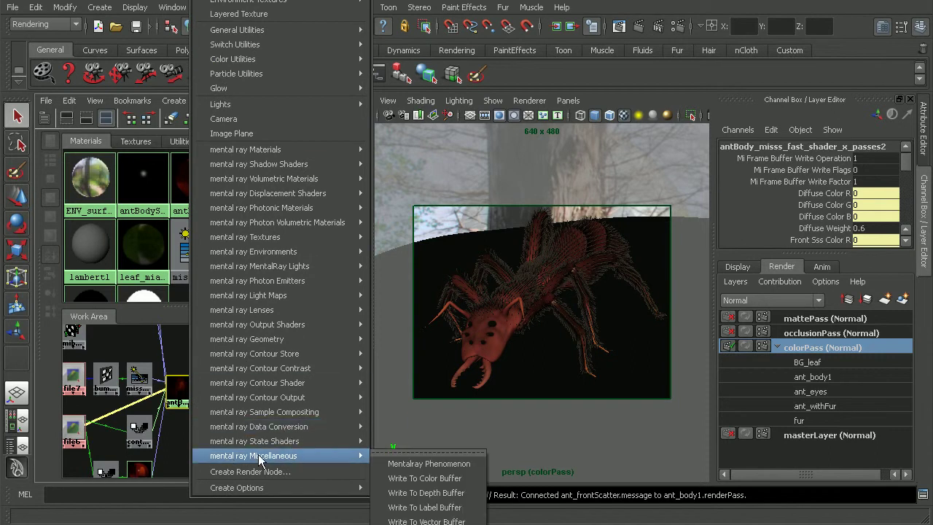
pyautogui.click(426, 478)
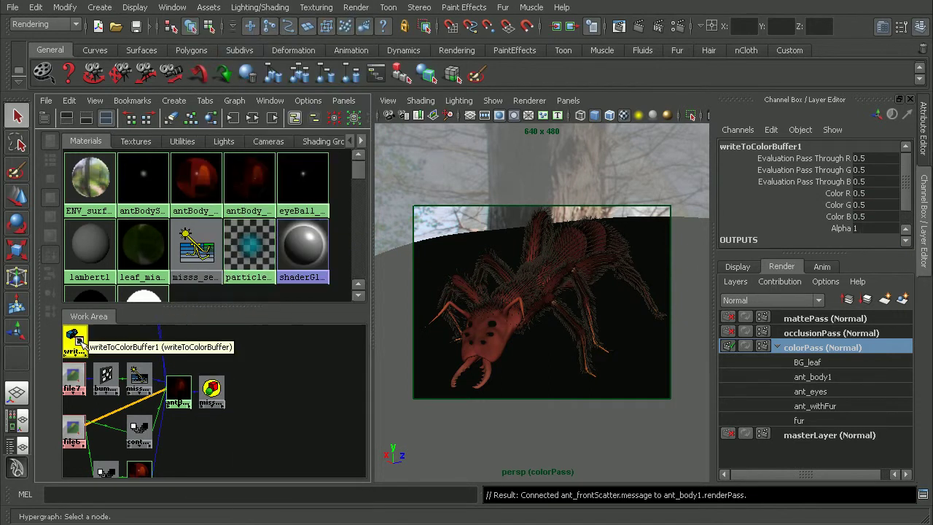
pyautogui.moveTo(66, 345); pyautogui.dragTo(275, 379)
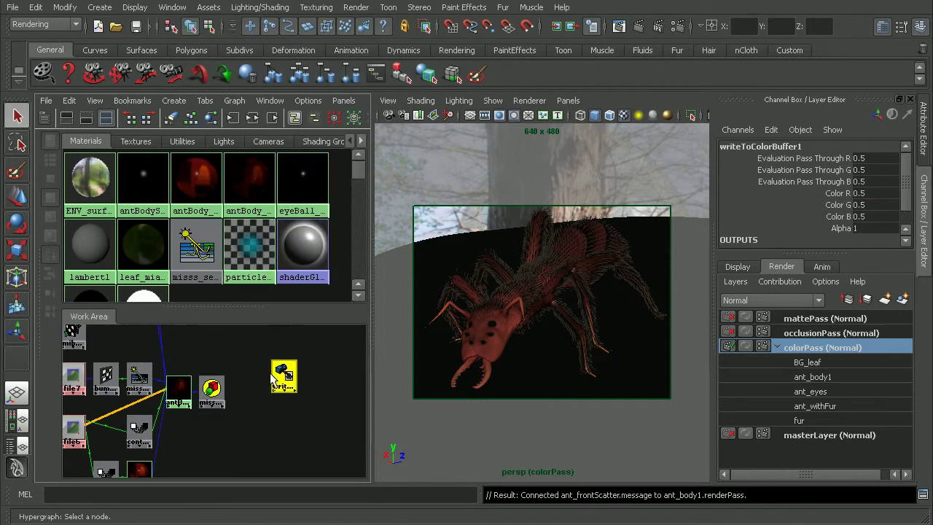
# - Duplicate the write node twice and line up the three nodes in the work area
pyautogui.click(86, 117)
pyautogui.keyDown('alt'); pyautogui.moveTo(220, 237); pyautogui.dragTo(136, 333, button='middle'); pyautogui.keyUp('alt')
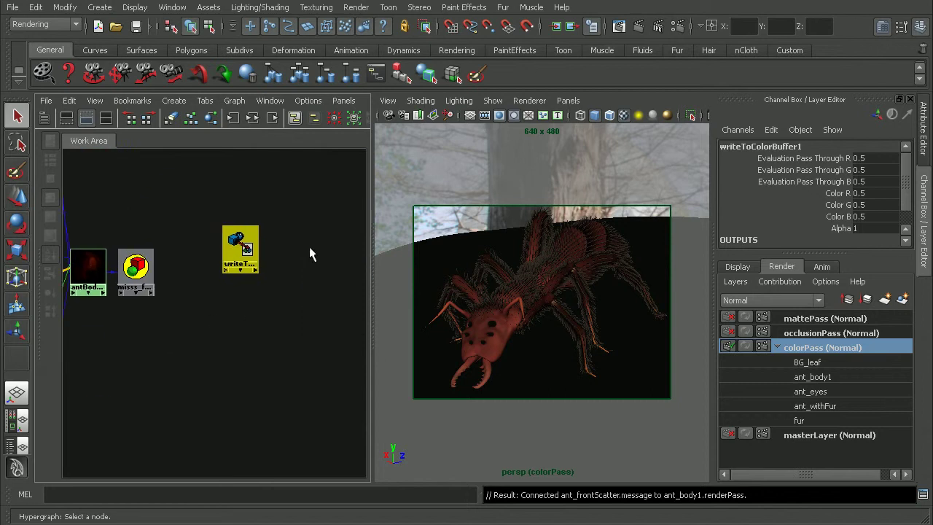
pyautogui.moveTo(239, 248); pyautogui.dragTo(235, 219)
pyautogui.hotkey('ctrl', 'd')
pyautogui.moveTo(82, 175); pyautogui.dragTo(221, 271)
pyautogui.hotkey('ctrl', 'd')
pyautogui.moveTo(86, 221); pyautogui.dragTo(215, 342)
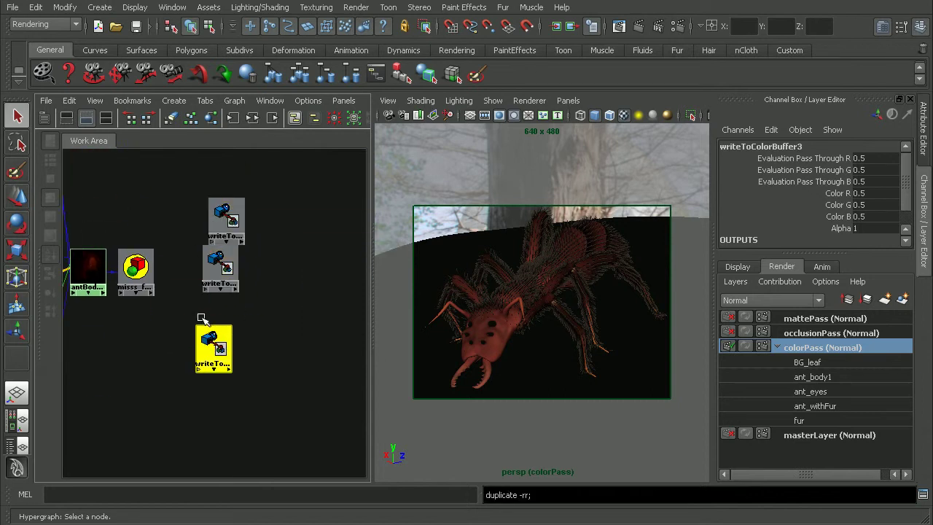
pyautogui.keyDown('alt'); pyautogui.moveTo(214, 341); pyautogui.dragTo(320, 349, button='middle'); pyautogui.keyUp('alt')
pyautogui.click(322, 290)
pyautogui.moveTo(331, 231); pyautogui.dragTo(309, 218)
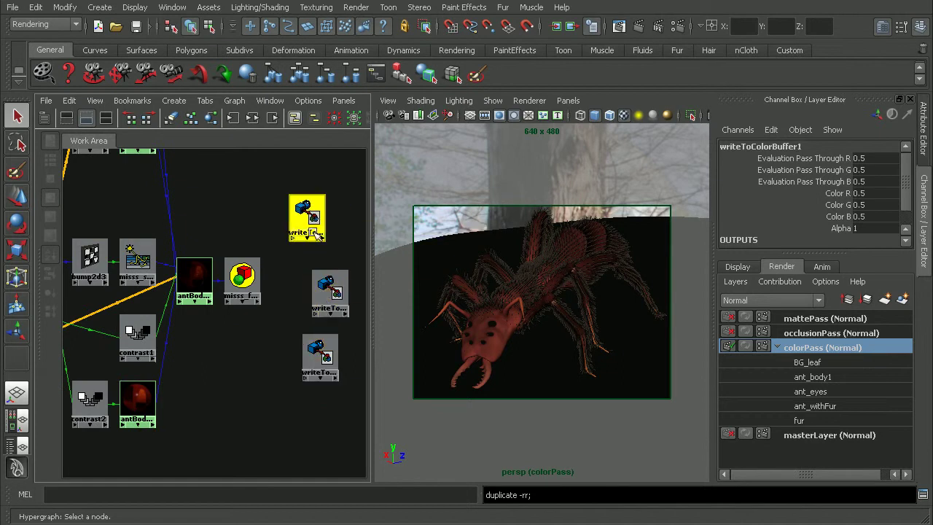
pyautogui.moveTo(328, 290); pyautogui.dragTo(318, 292)
pyautogui.click(315, 228)
# - Rename writeToColorBuffer1 to frontScatter
pyautogui.doubleClick(315, 227)
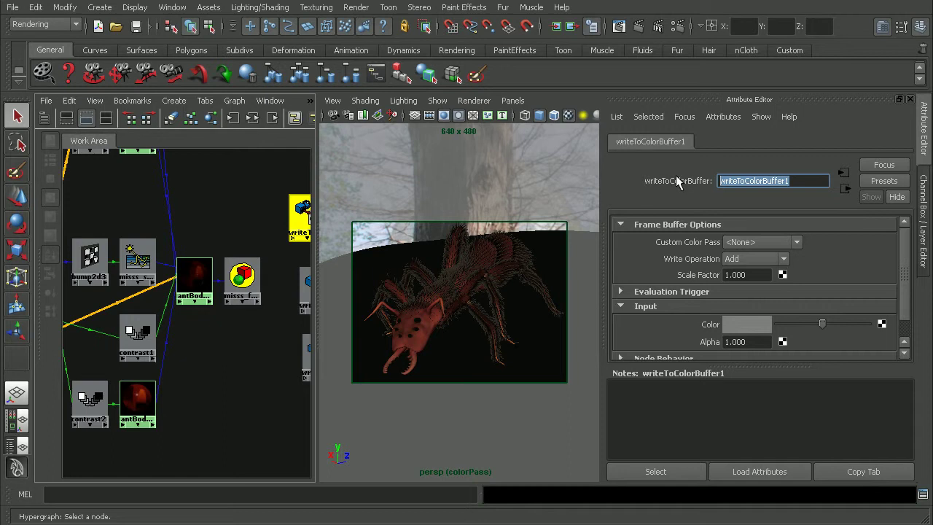
pyautogui.keyDown('alt'); pyautogui.moveTo(296, 275); pyautogui.dragTo(258, 272, button='middle'); pyautogui.keyUp('alt')
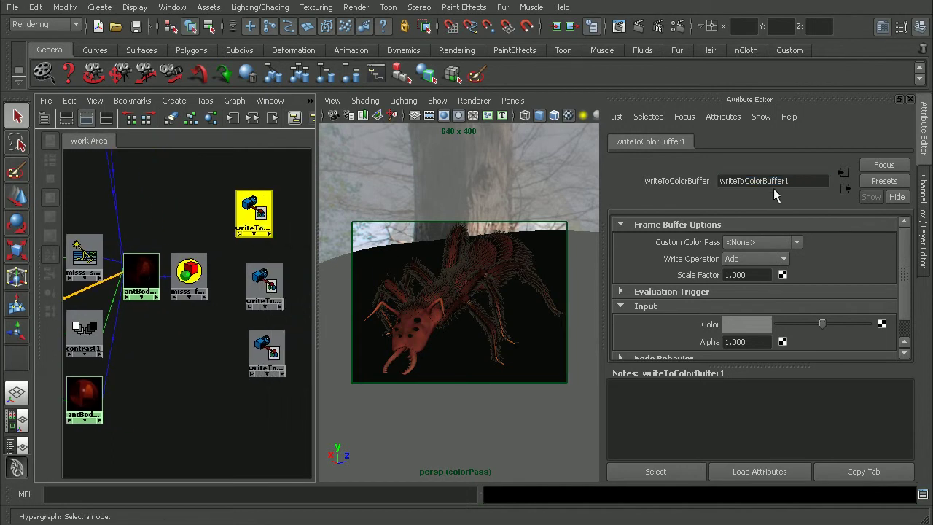
pyautogui.moveTo(796, 182); pyautogui.dragTo(673, 182)
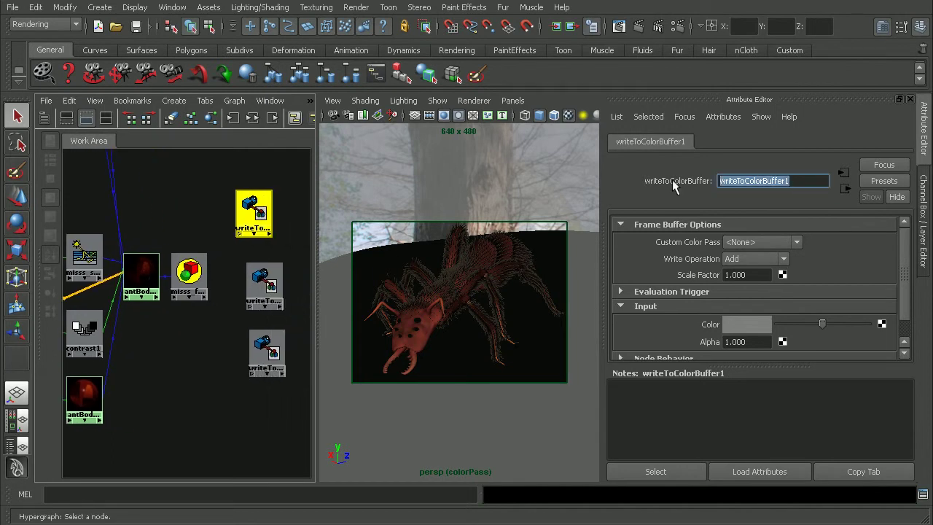
pyautogui.write('front')
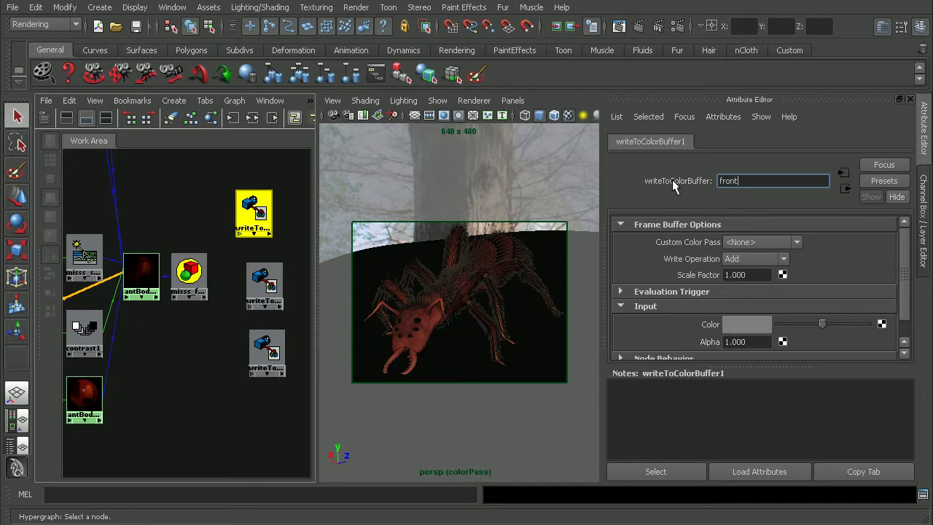
pyautogui.write('Scatter')
pyautogui.press('Return')
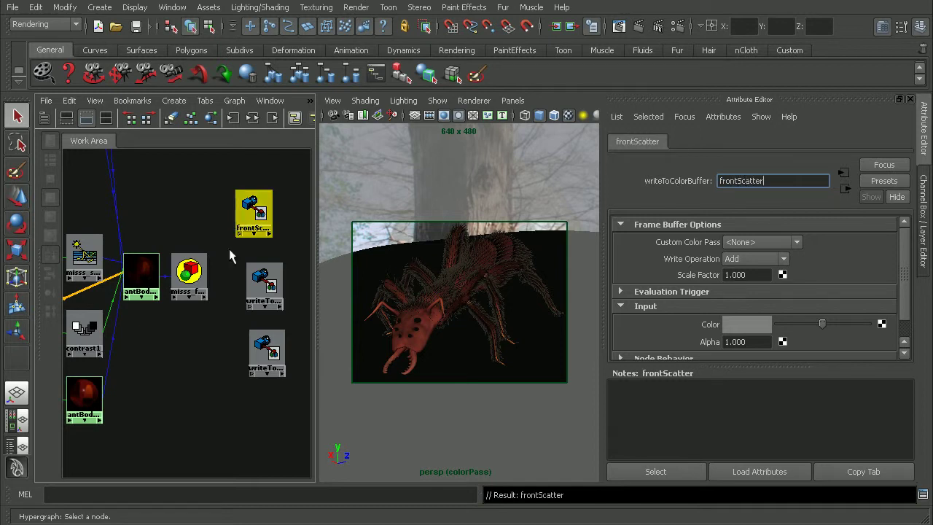
# - Rename the second write node to backScatter
pyautogui.click(264, 283)
pyautogui.moveTo(822, 180); pyautogui.dragTo(640, 183)
pyautogui.write('backScatter')
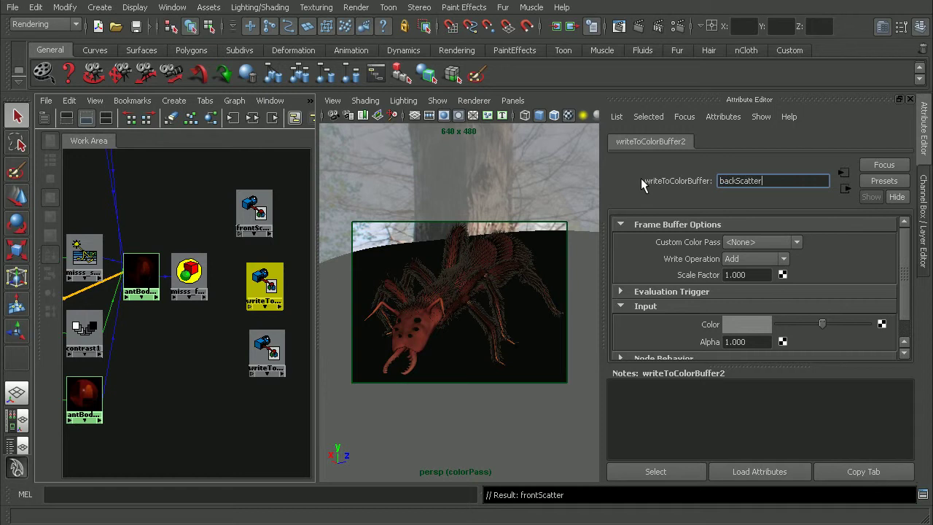
pyautogui.press('Return')
# - Rename the third write node to diffuse
pyautogui.click(267, 350)
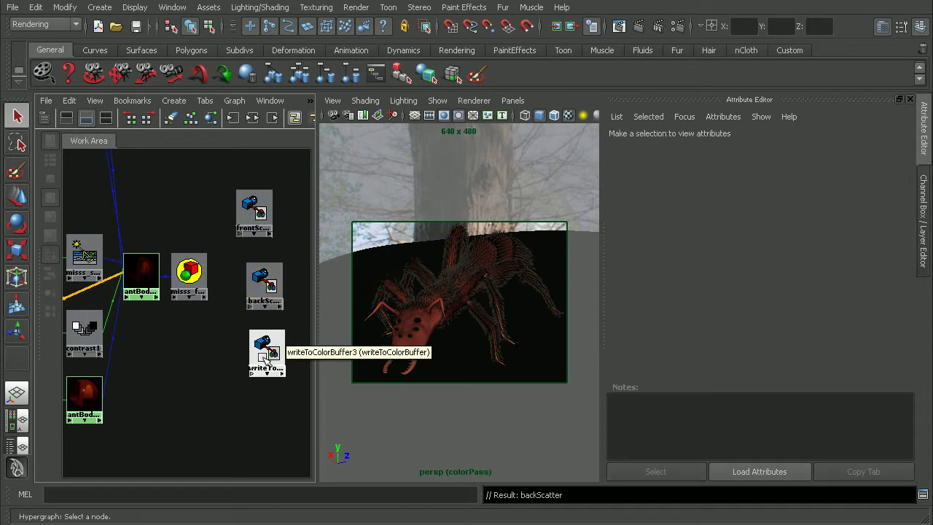
pyautogui.moveTo(808, 180); pyautogui.dragTo(633, 182)
pyautogui.write('diffuse')
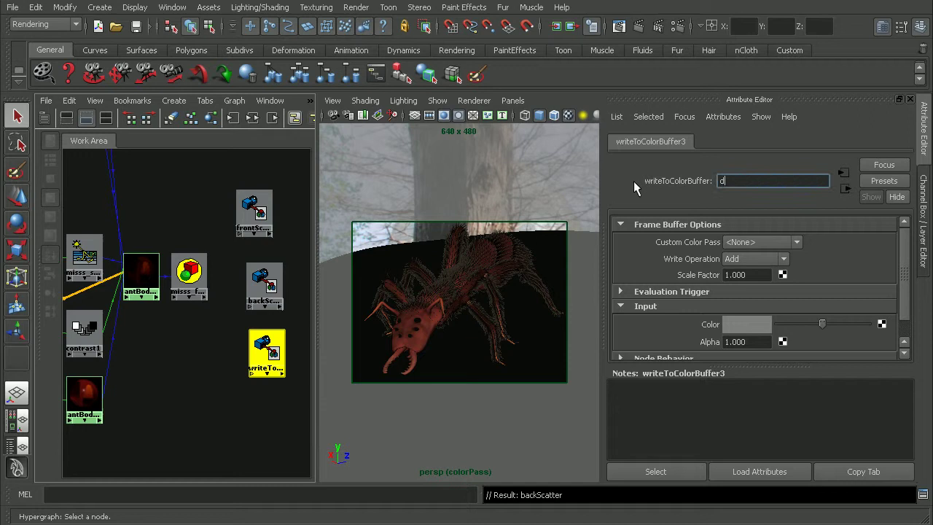
pyautogui.press('Return')
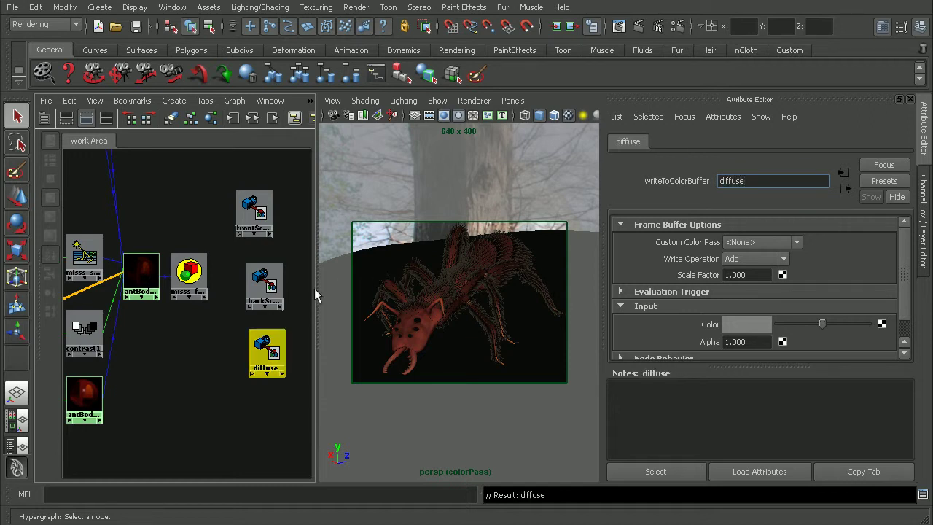
pyautogui.keyDown('alt'); pyautogui.moveTo(246, 306); pyautogui.dragTo(221, 312, button='middle'); pyautogui.keyUp('alt')
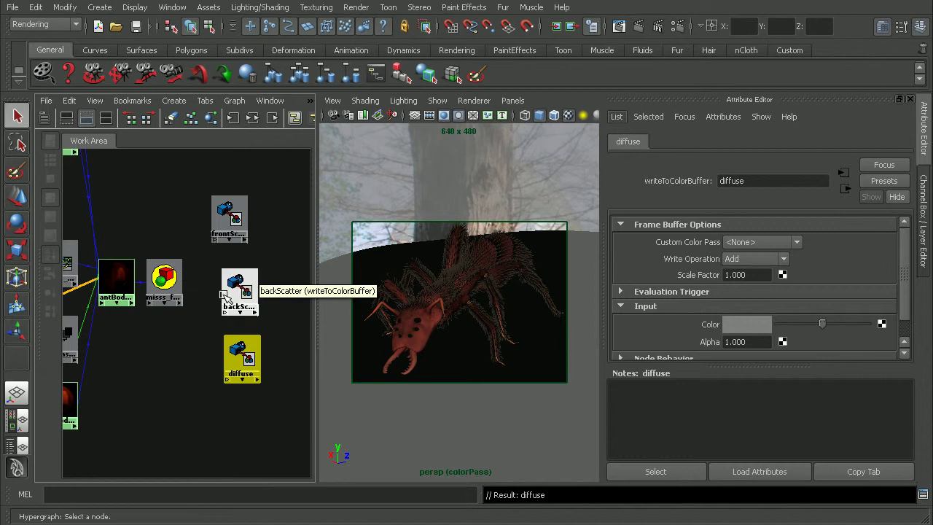
# - Connect the antBody shader's front_result to frontScatter's color in the Connection Editor
pyautogui.click(115, 277)
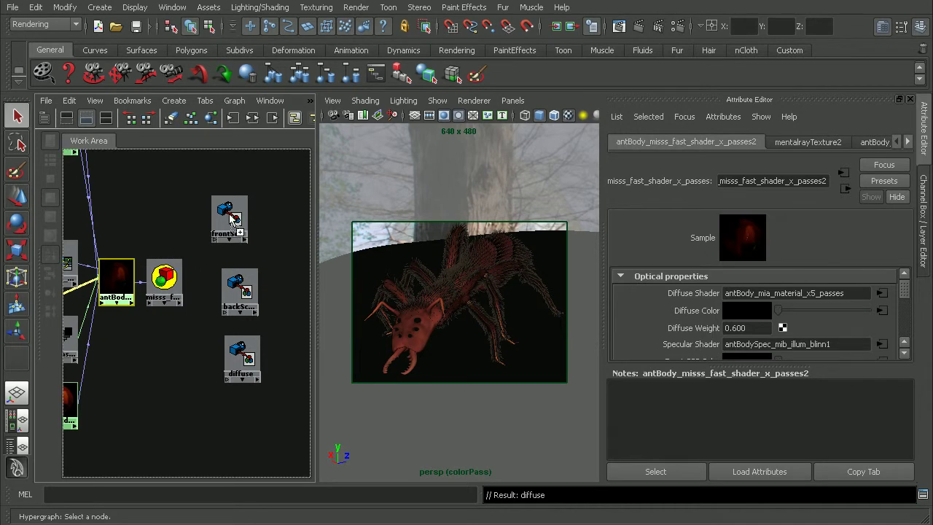
pyautogui.moveTo(230, 219); pyautogui.dragTo(229, 217, button='middle')
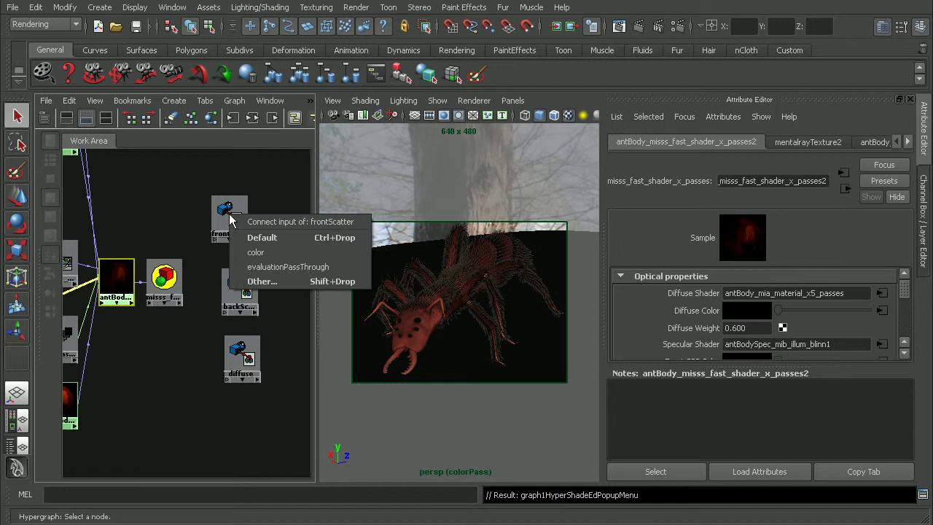
pyautogui.click(268, 284)
pyautogui.moveTo(339, 28); pyautogui.dragTo(327, 28)
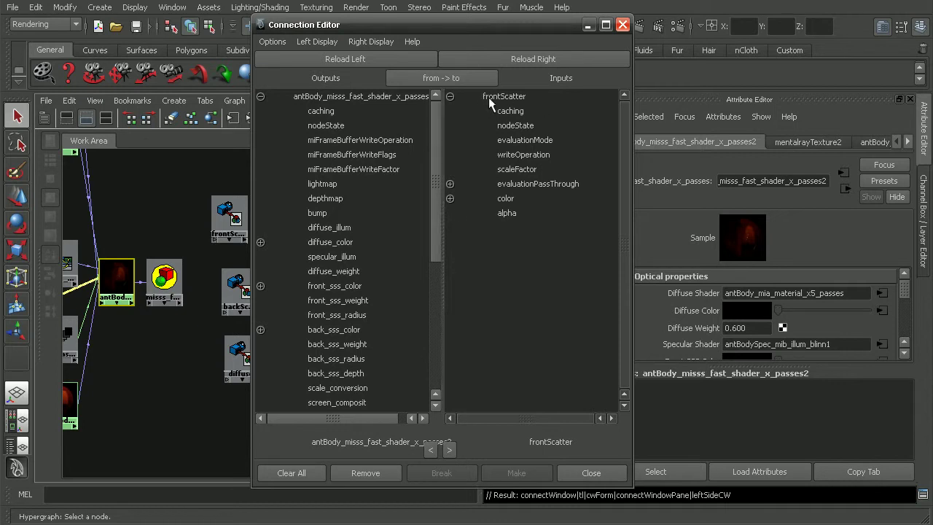
pyautogui.moveTo(434, 155); pyautogui.dragTo(437, 310)
pyautogui.click(343, 329)
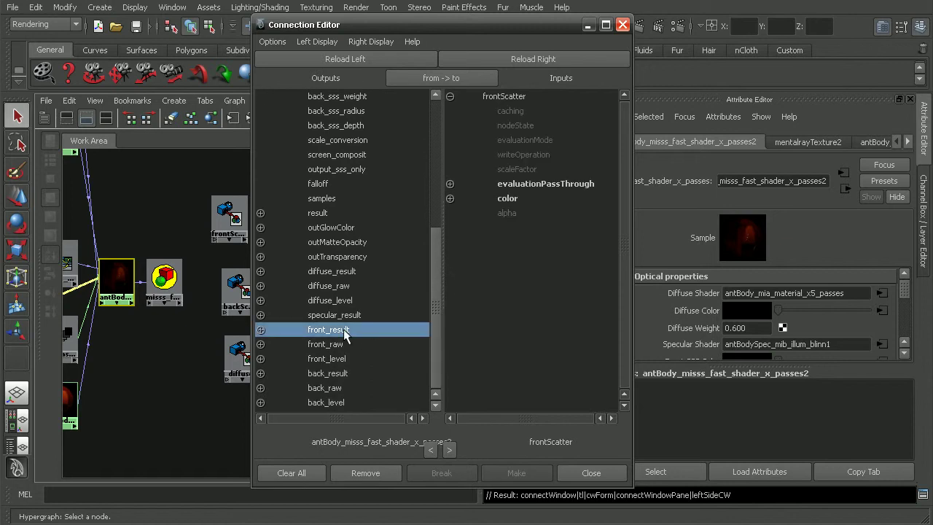
pyautogui.click(505, 198)
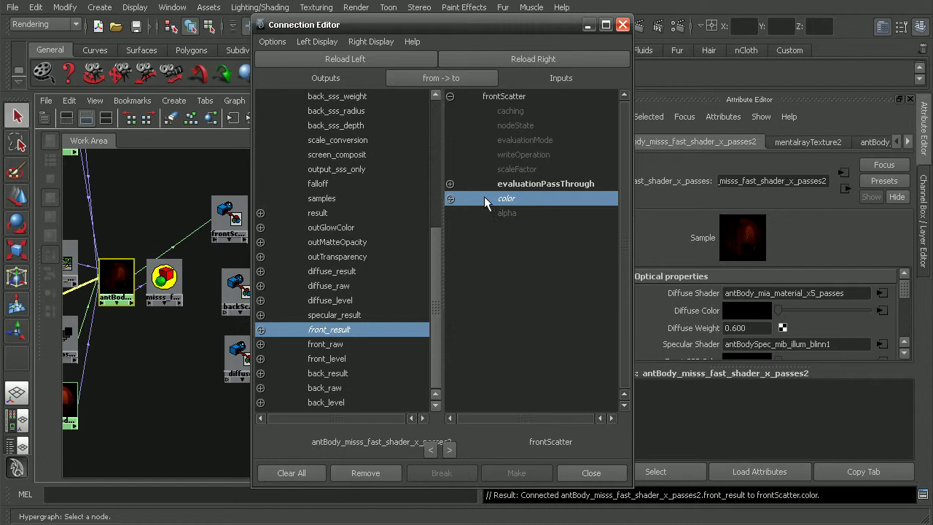
pyautogui.click(579, 472)
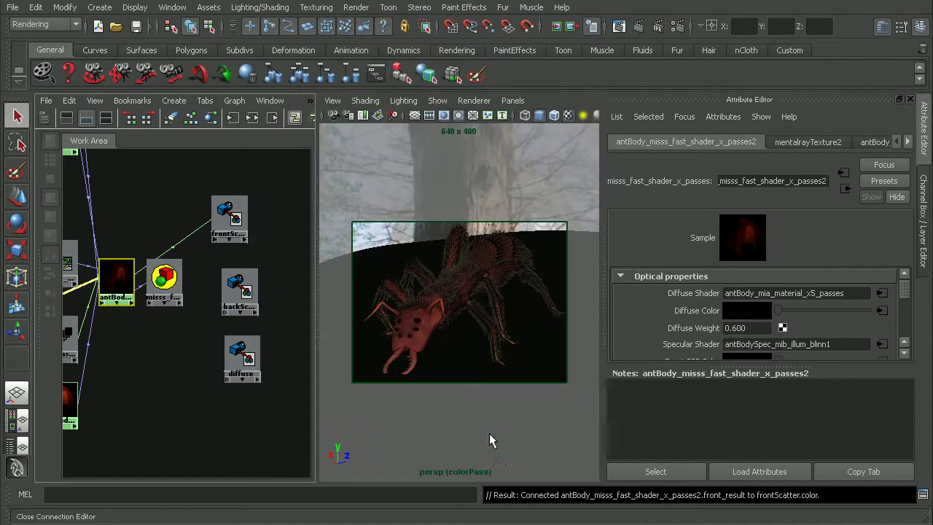
# - Connect the shader's back_result to the backScatter node's color
pyautogui.moveTo(117, 282); pyautogui.dragTo(244, 291, button='middle')
pyautogui.click(264, 350)
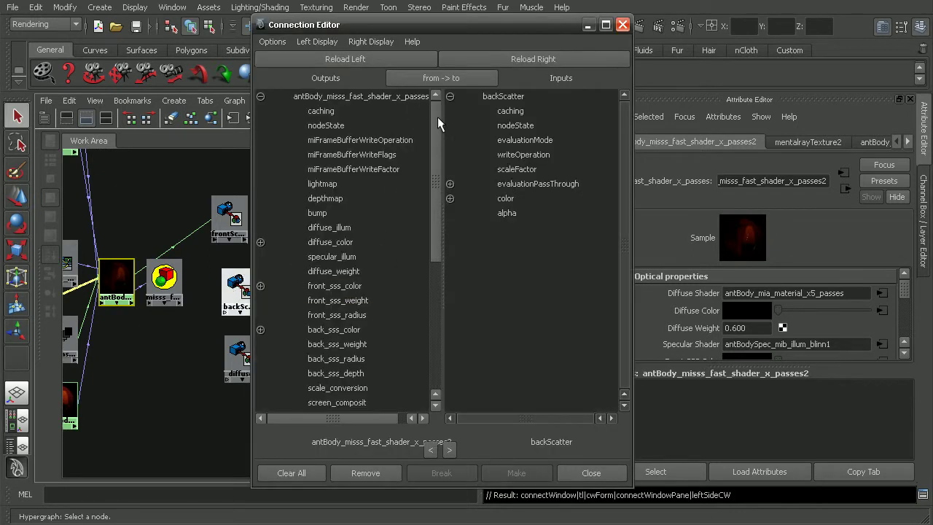
pyautogui.moveTo(430, 122); pyautogui.dragTo(434, 274)
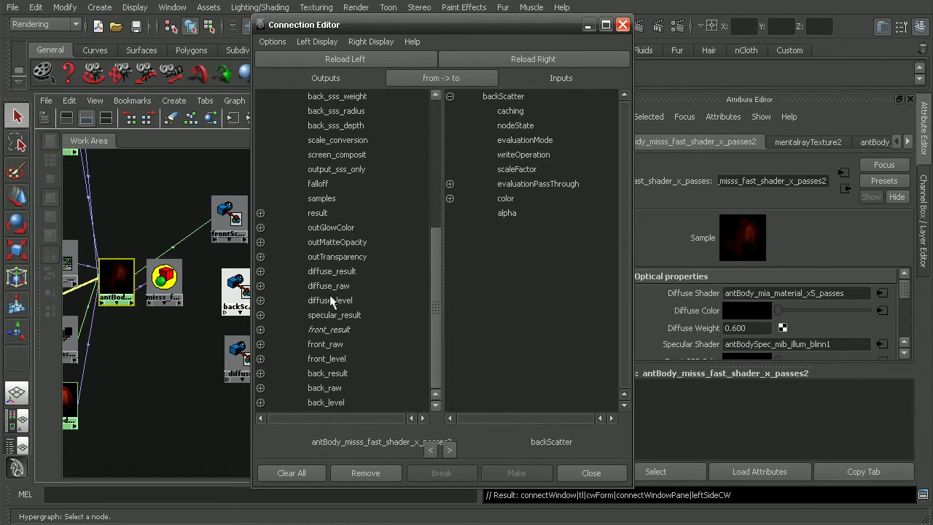
pyautogui.click(328, 373)
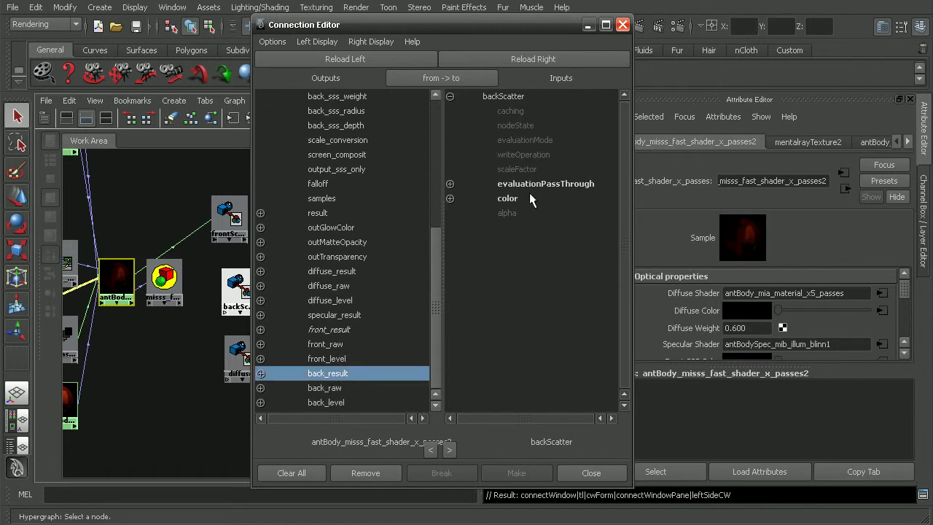
pyautogui.click(495, 198)
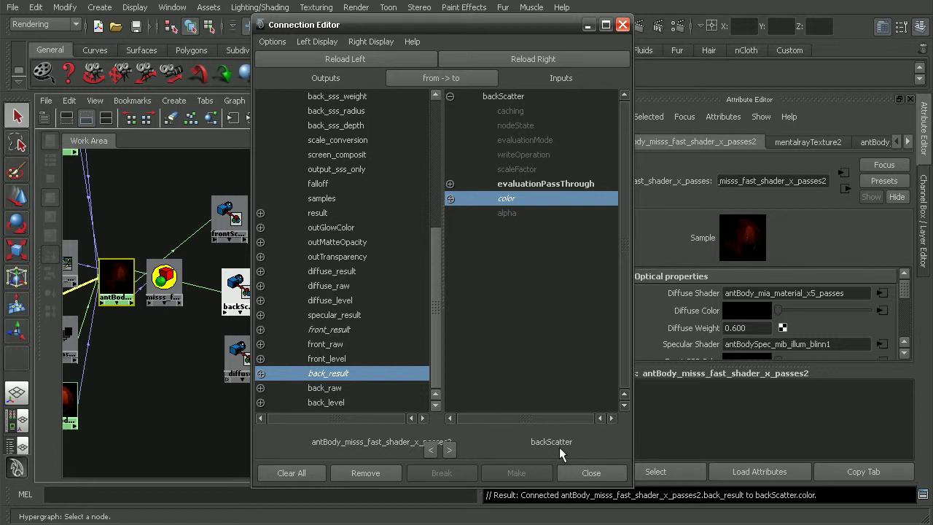
pyautogui.click(570, 469)
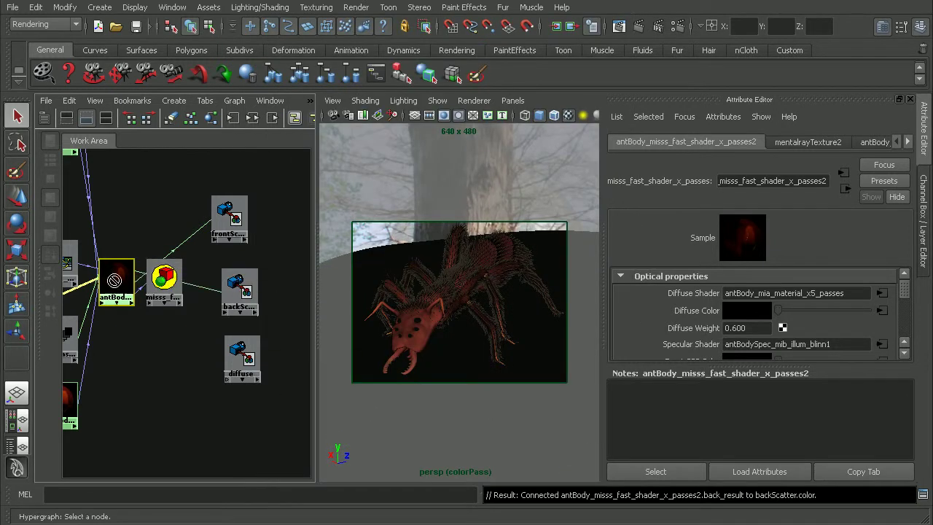
# - Connect the shader's diffuse_result to the diffuse node's color
pyautogui.moveTo(114, 280); pyautogui.dragTo(245, 354, button='middle')
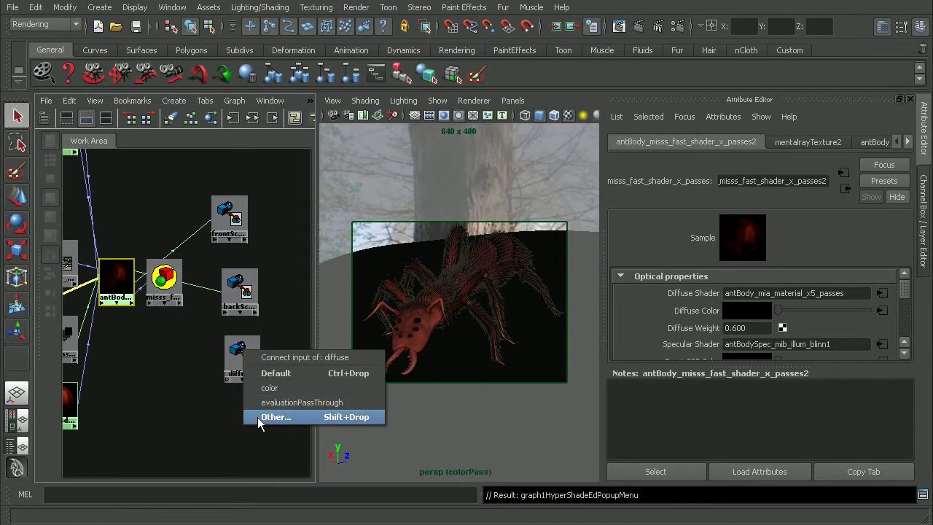
pyautogui.click(275, 417)
pyautogui.moveTo(433, 173); pyautogui.dragTo(435, 311)
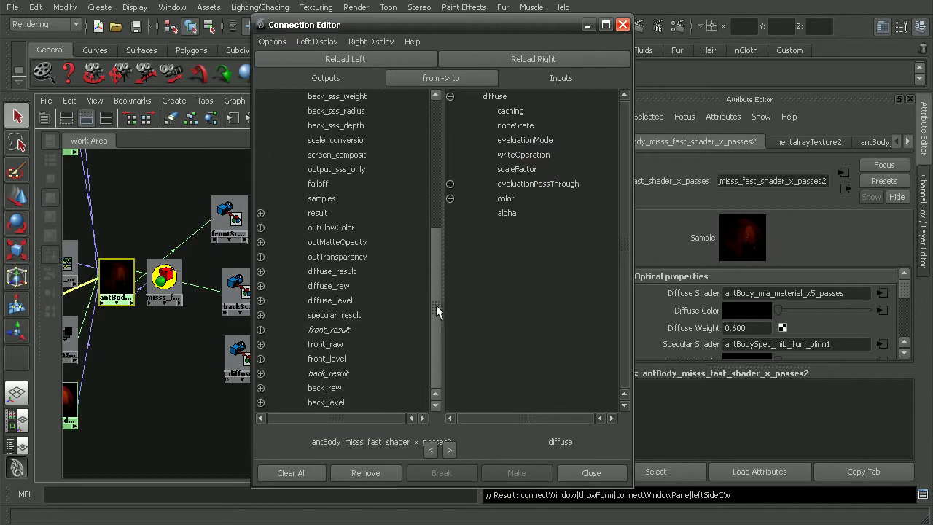
pyautogui.click(350, 273)
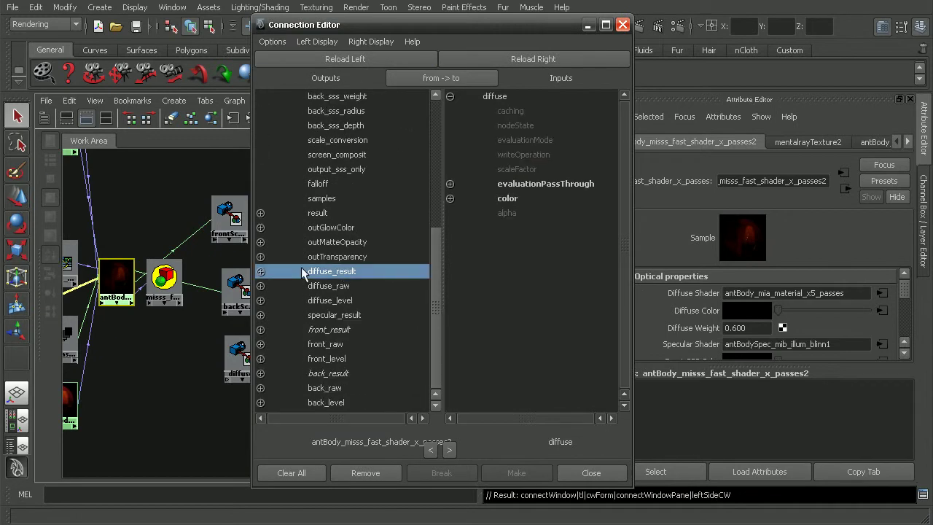
pyautogui.click(507, 198)
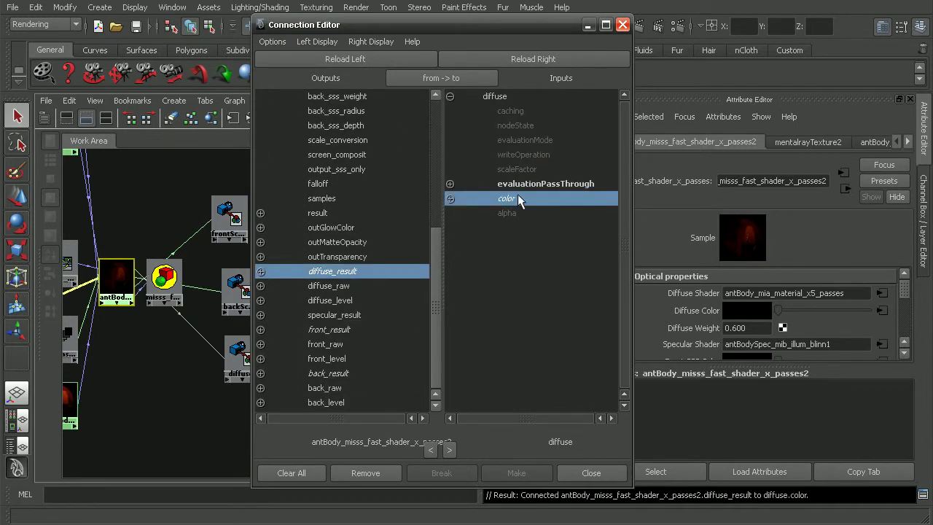
pyautogui.click(604, 473)
pyautogui.click(226, 230)
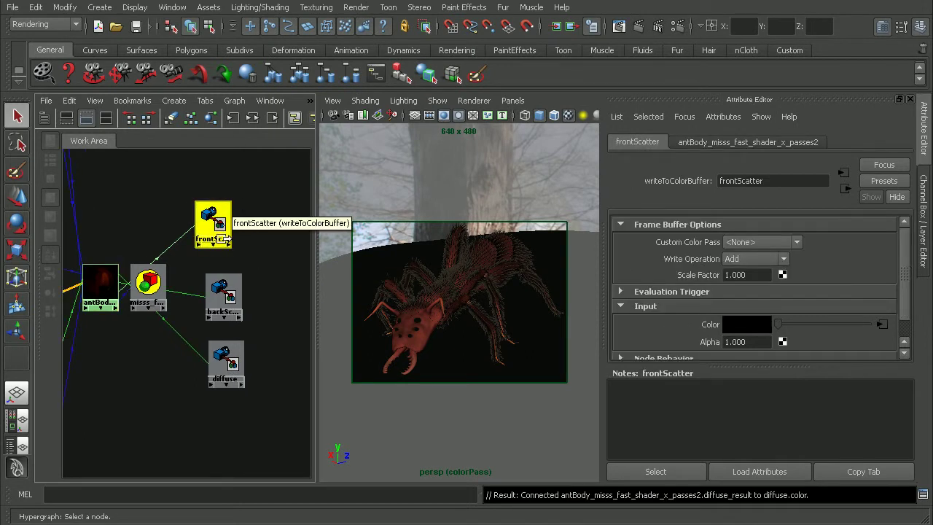
# - Set Custom Color Pass to ant_frontScatter, ant_backScatter and ant_diffuse on the matching write nodes
pyautogui.click(751, 243)
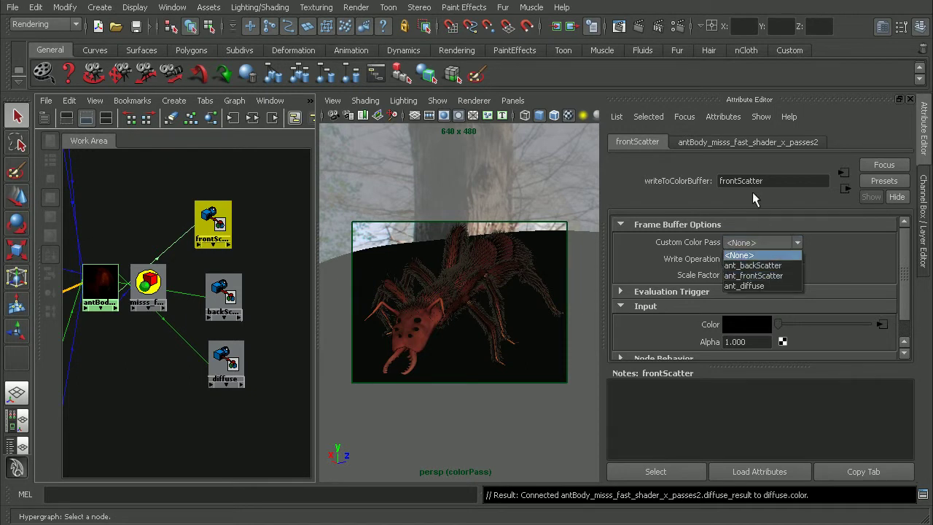
pyautogui.click(752, 275)
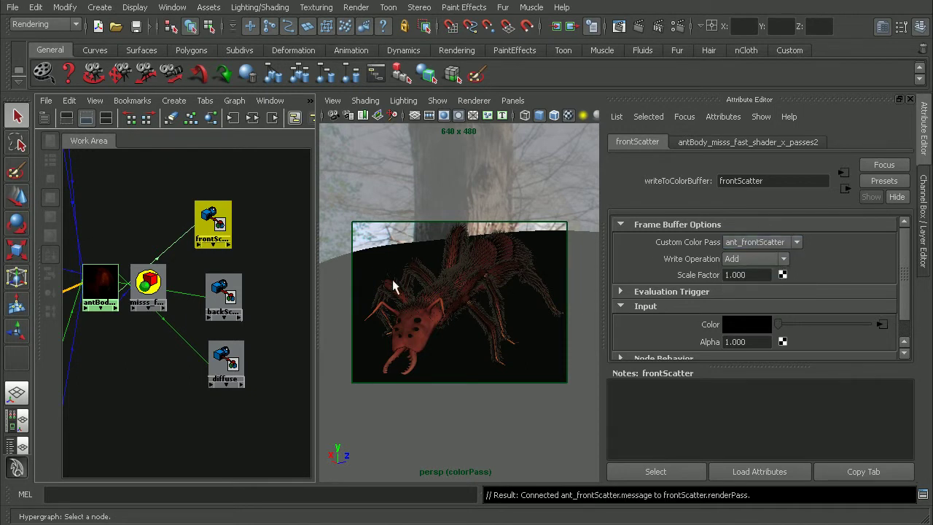
pyautogui.click(224, 295)
pyautogui.click(737, 243)
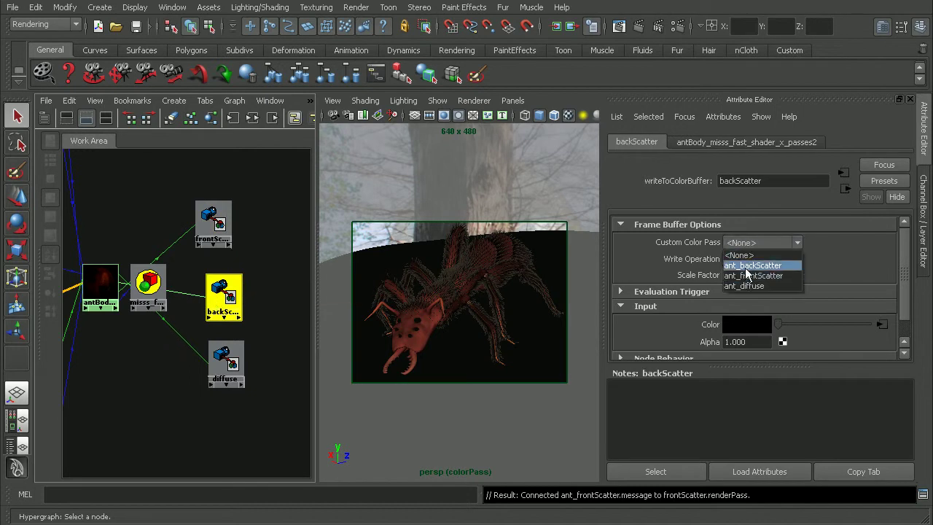
pyautogui.click(750, 266)
pyautogui.click(218, 361)
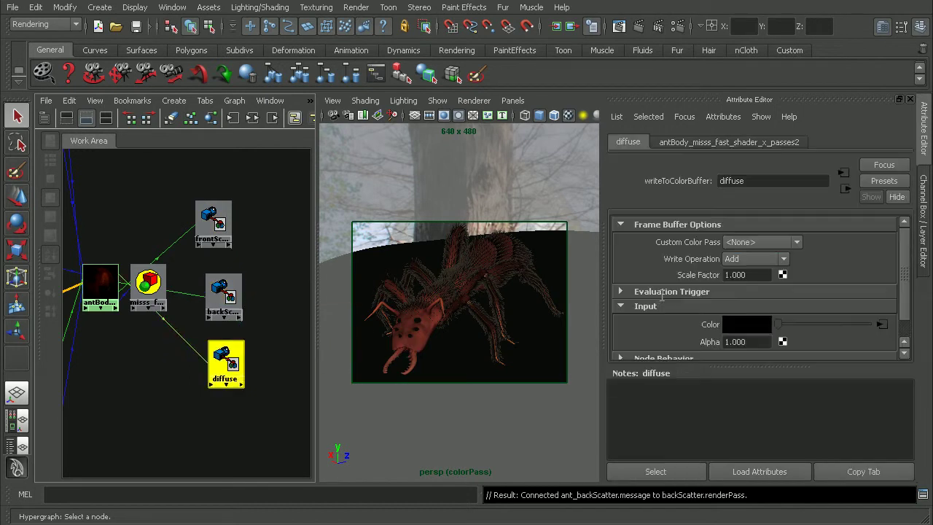
pyautogui.click(761, 241)
pyautogui.click(754, 273)
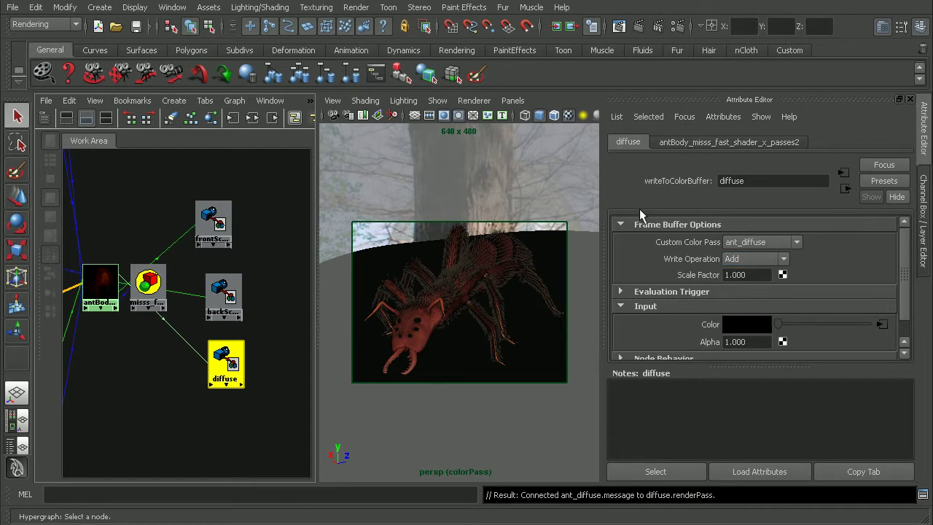
# - Expand the Quality Framebuffer options and set the output image format to HDR (hdr)
pyautogui.click(682, 27)
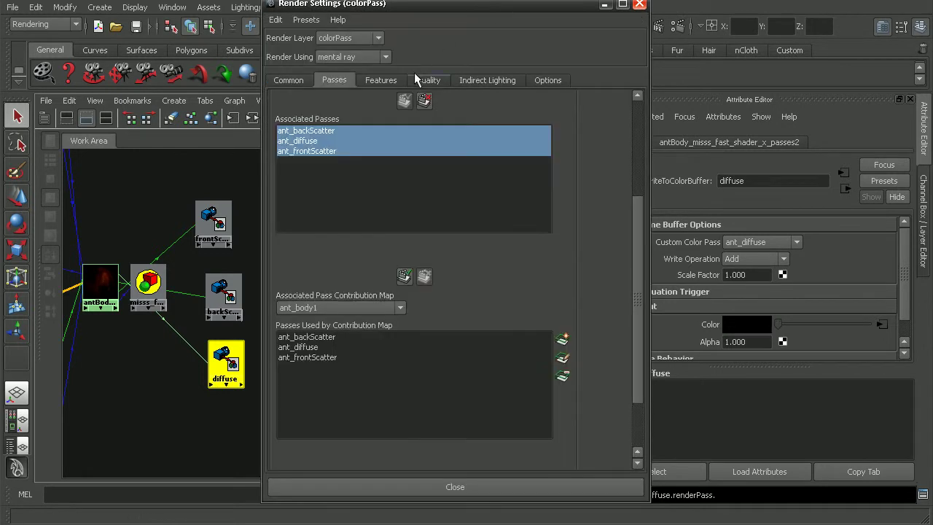
pyautogui.click(427, 79)
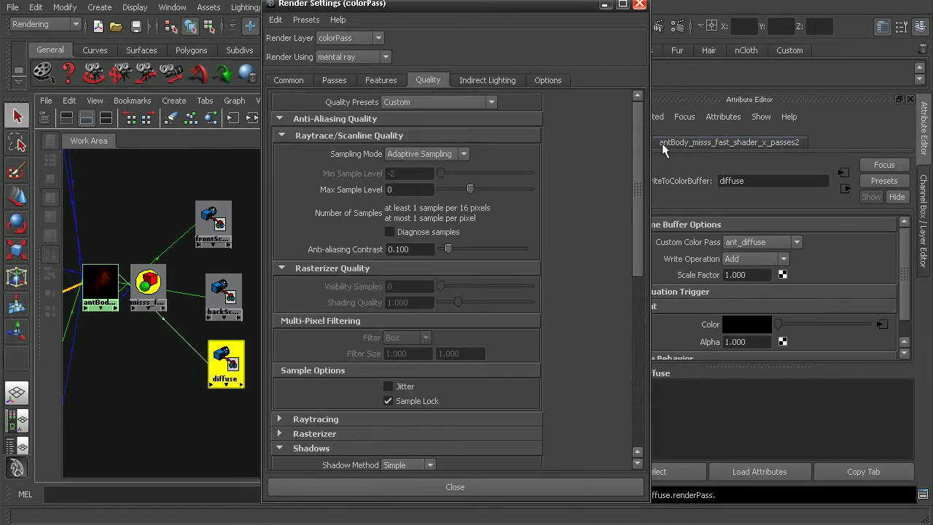
pyautogui.moveTo(637, 141); pyautogui.dragTo(633, 319)
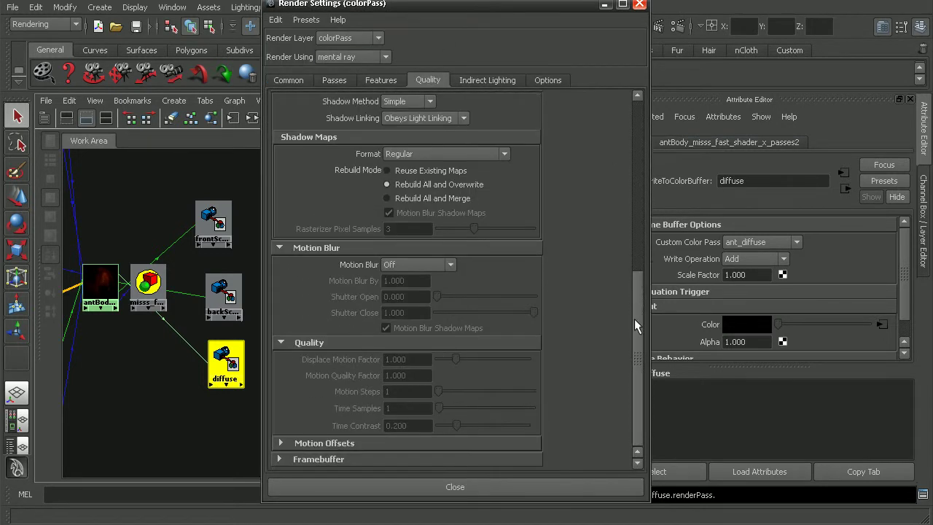
pyautogui.click(331, 461)
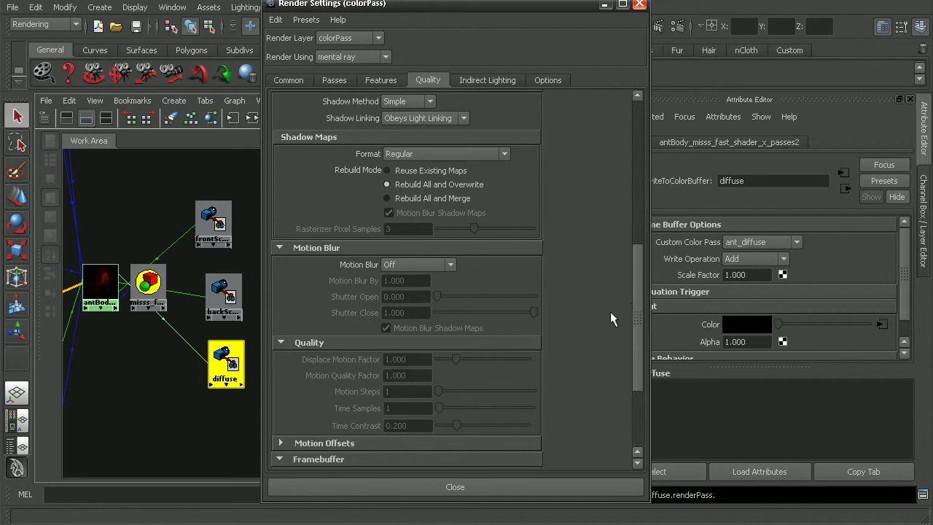
pyautogui.moveTo(634, 292); pyautogui.dragTo(635, 346)
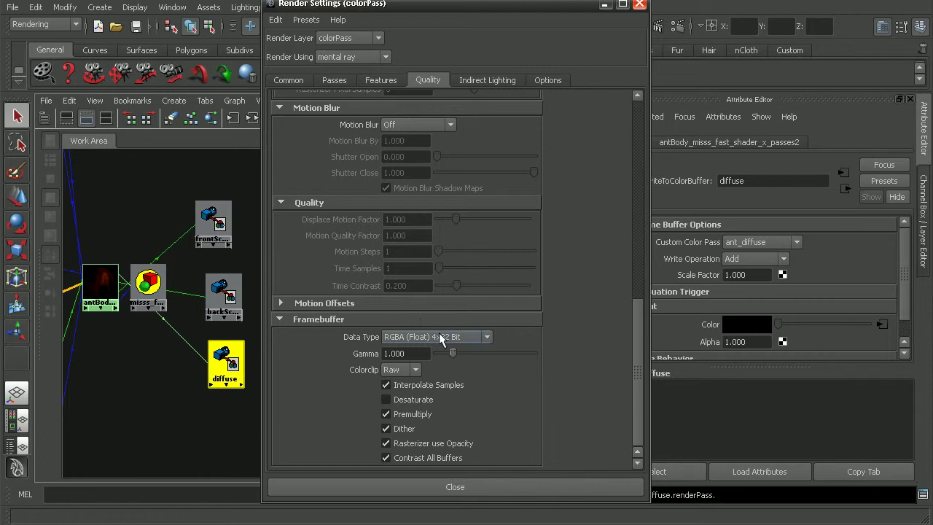
pyautogui.click(290, 80)
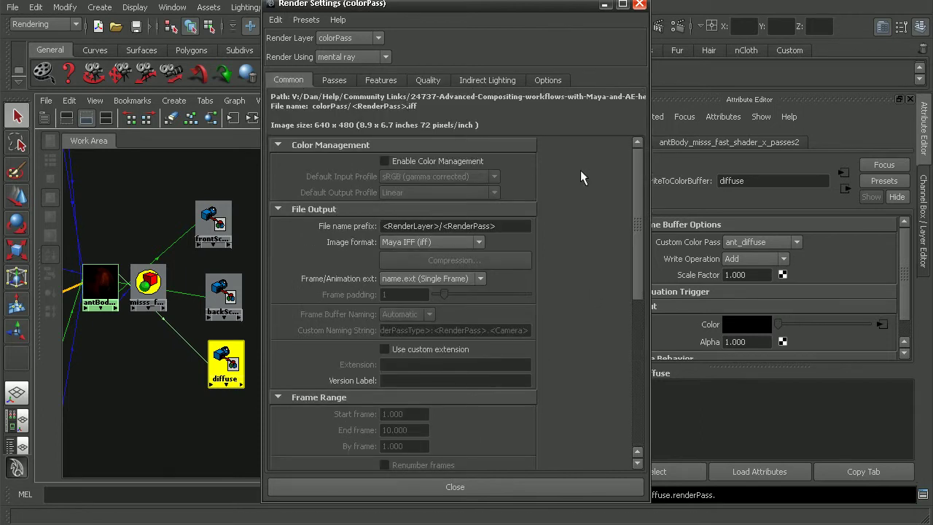
pyautogui.click(475, 243)
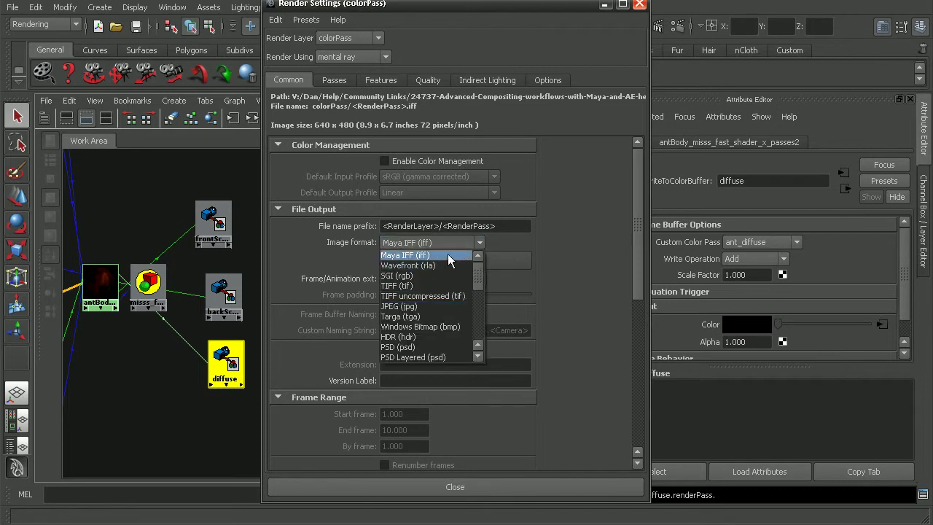
pyautogui.click(413, 337)
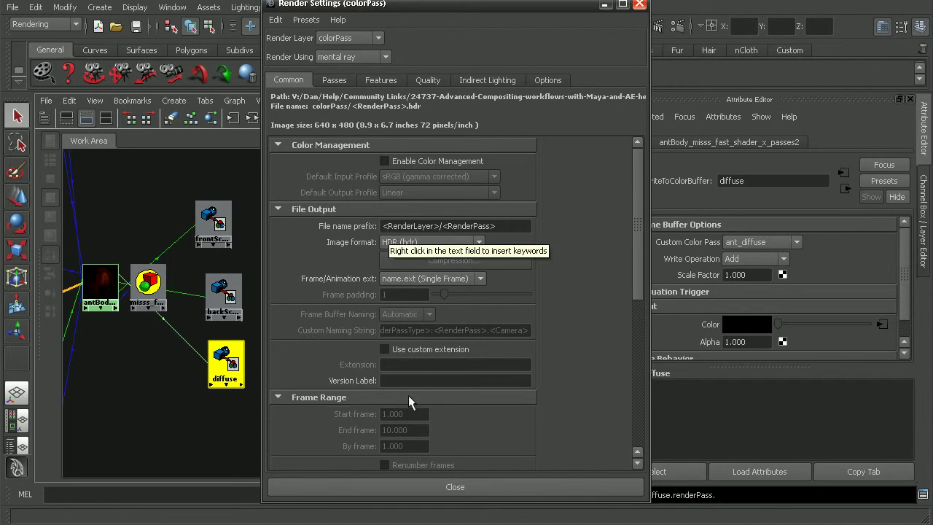
# - Batch render the scene
pyautogui.click(454, 487)
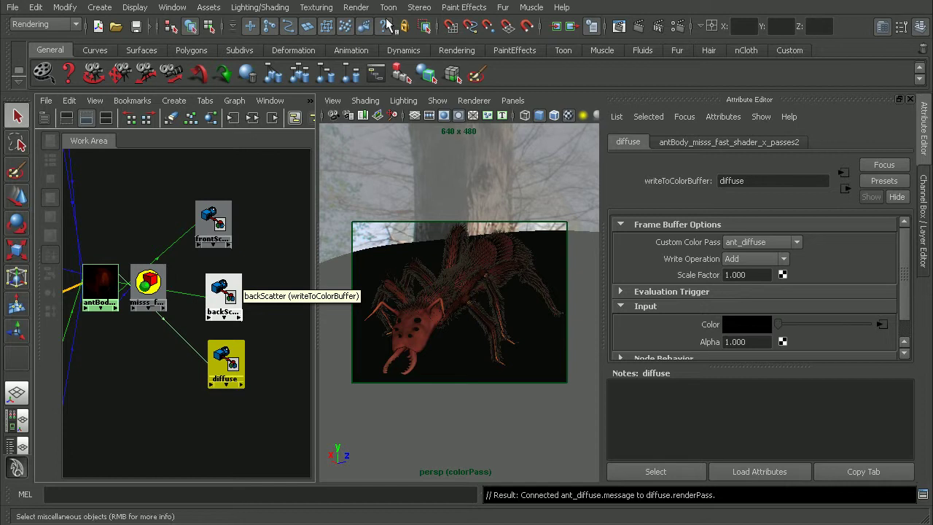
pyautogui.click(355, 8)
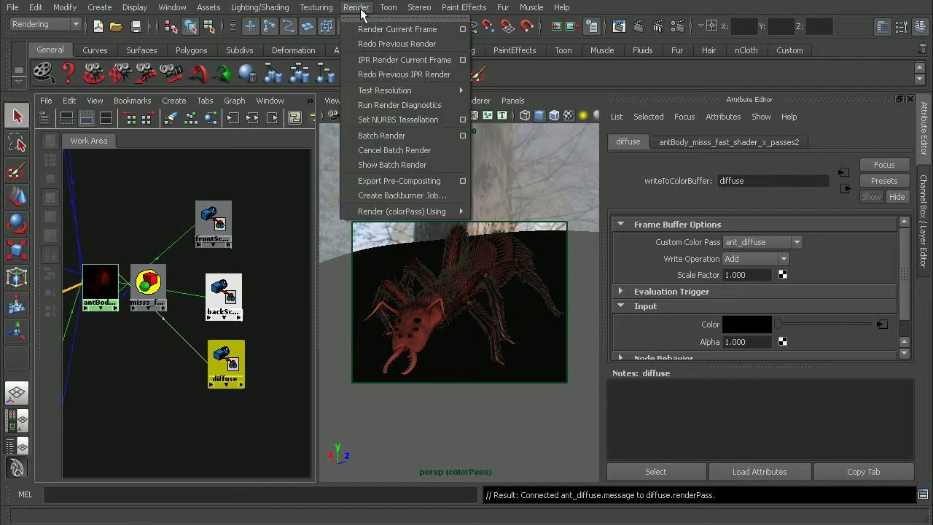
pyautogui.click(388, 138)
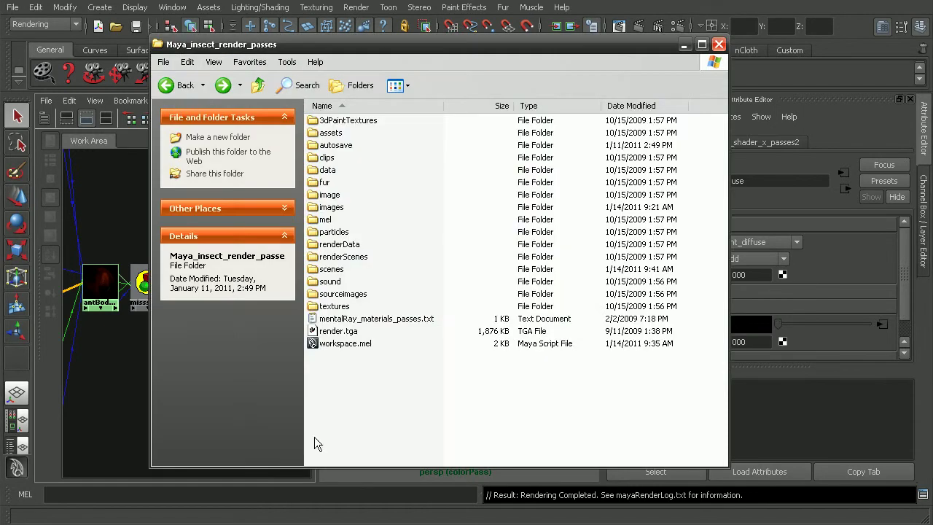
# - Browse to images/colorPass and select the ant_backScatter, ant_diffuse, ant_frontScatter and MasterBeauty HDR files
pyautogui.doubleClick(335, 208)
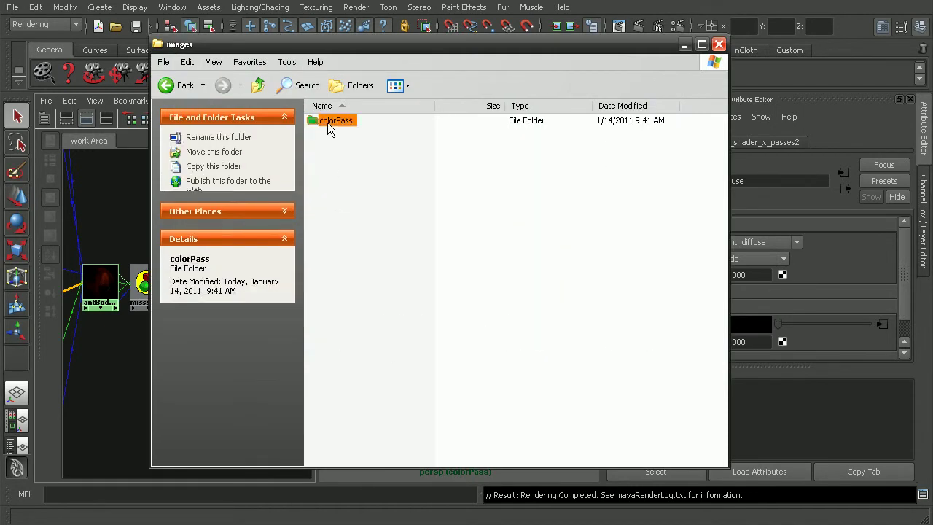
pyautogui.doubleClick(331, 121)
pyautogui.moveTo(402, 116); pyautogui.dragTo(371, 162)
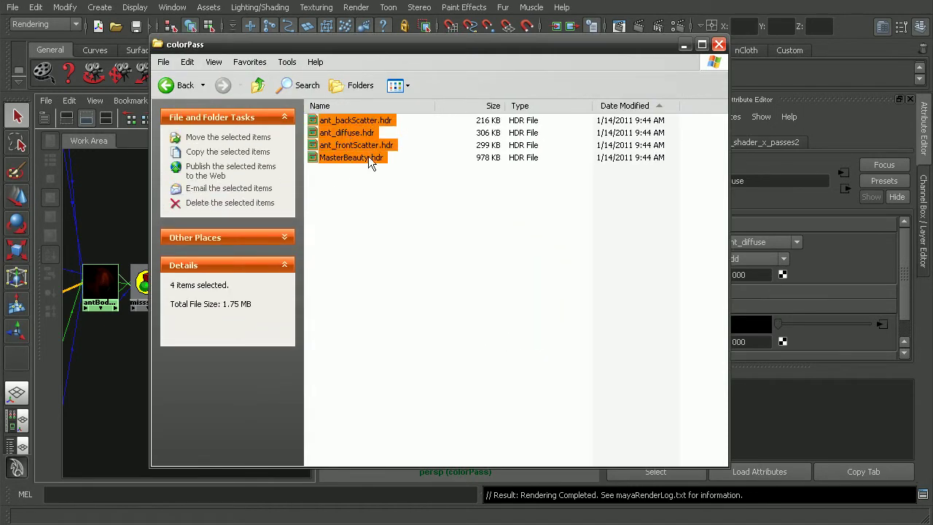
pyautogui.moveTo(376, 50); pyautogui.dragTo(344, 50)
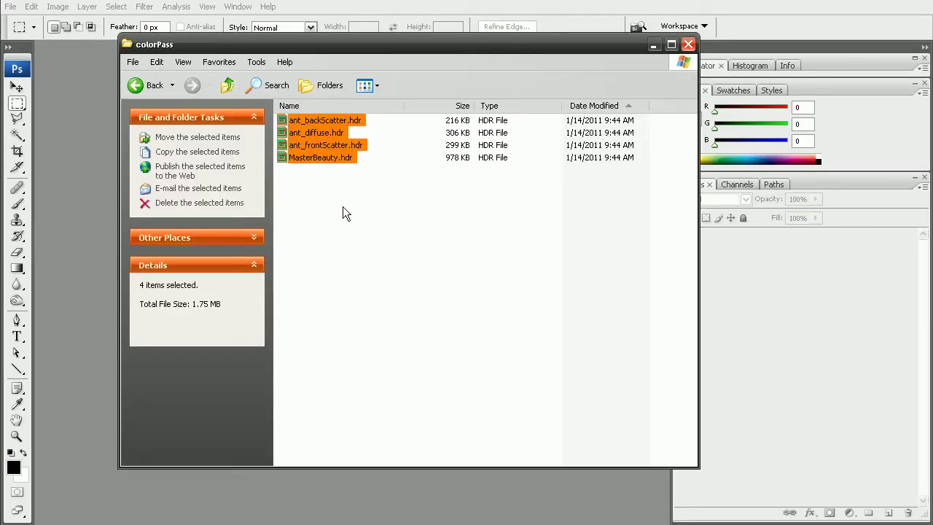
# - Drag the backScatter, diffuse and frontScatter HDR passes from Explorer into Photoshop as documents
pyautogui.click(364, 123)
pyautogui.click(320, 121)
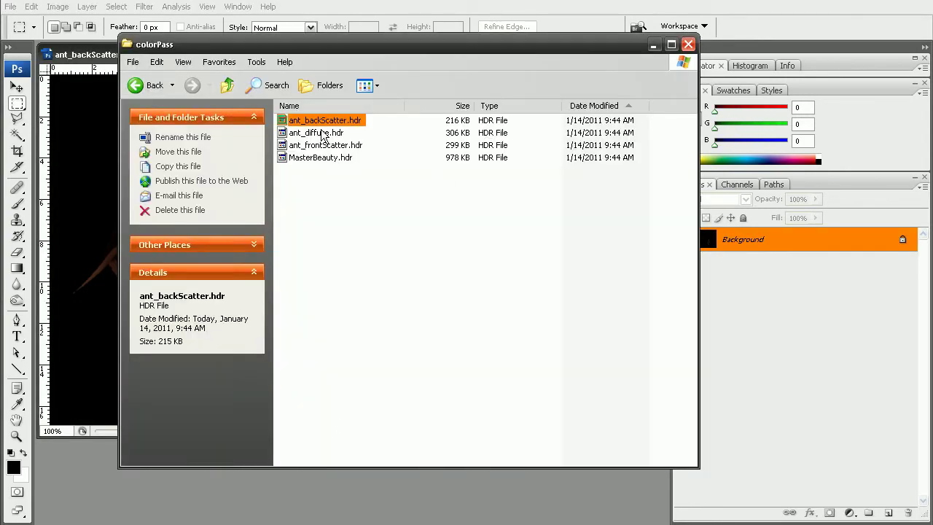
pyautogui.moveTo(307, 133); pyautogui.dragTo(121, 159)
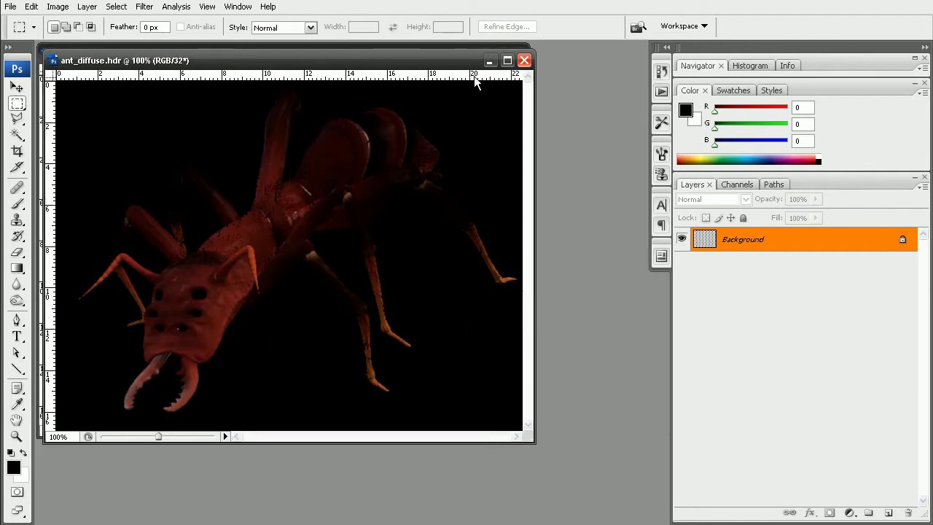
pyautogui.moveTo(437, 60); pyautogui.dragTo(558, 85)
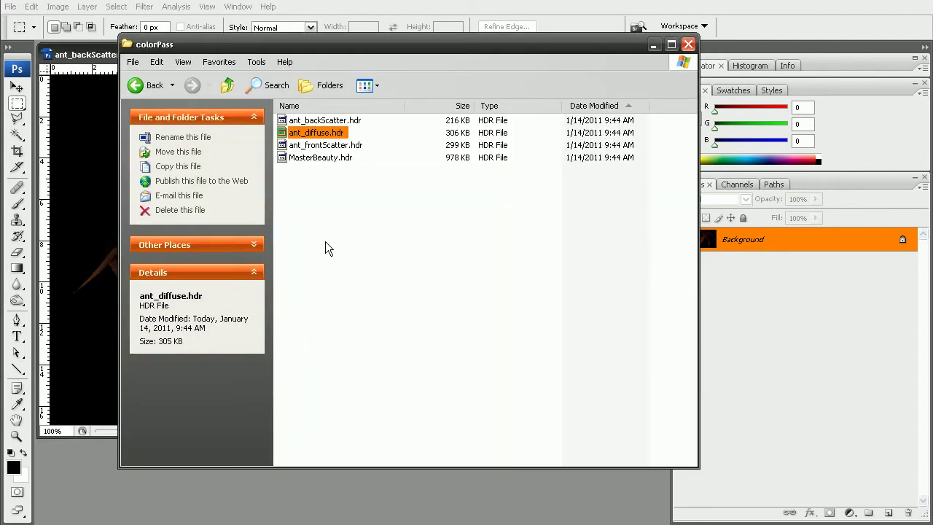
pyautogui.moveTo(328, 144); pyautogui.dragTo(107, 164)
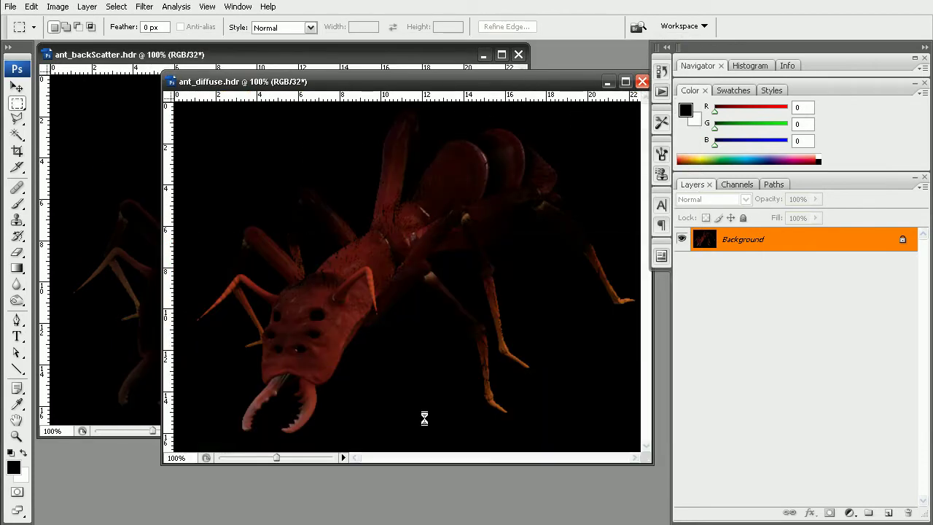